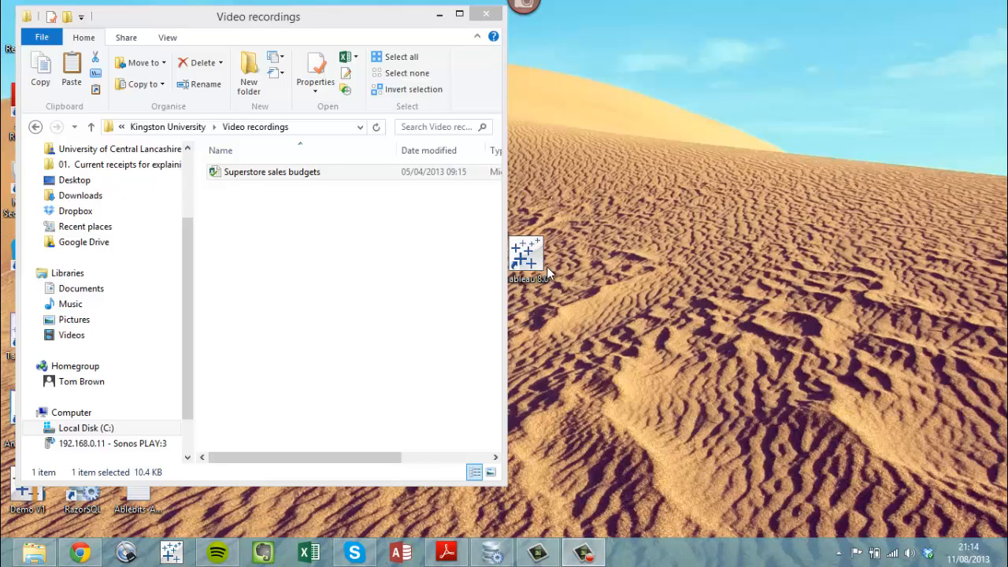
Step: Launch Tableau 8.0 and start a new data connection to a Microsoft Excel file
{"action": "left_click_drag", "start_coordinate": [526, 247], "coordinate": [636, 249]}
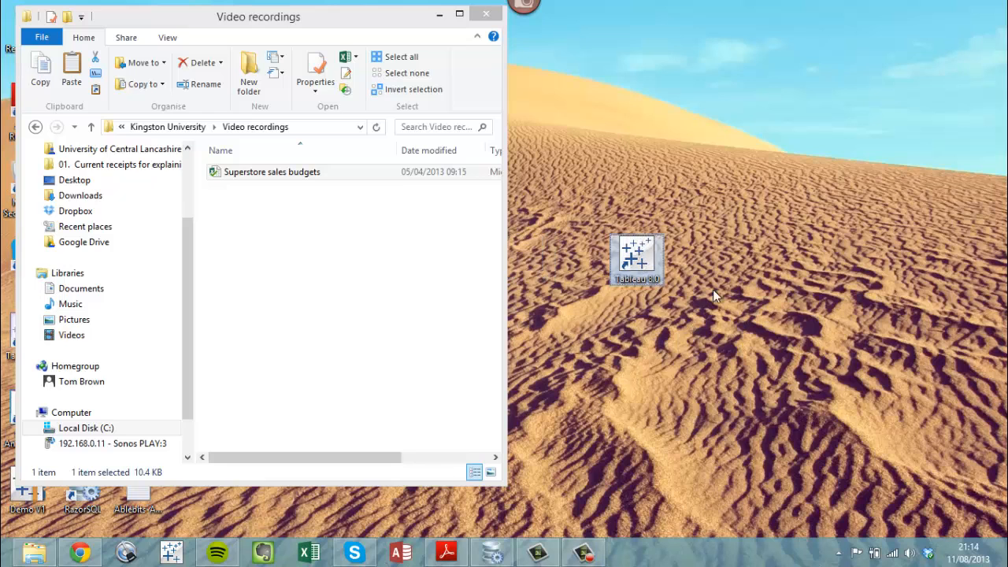
{"action": "double_click", "coordinate": [638, 258]}
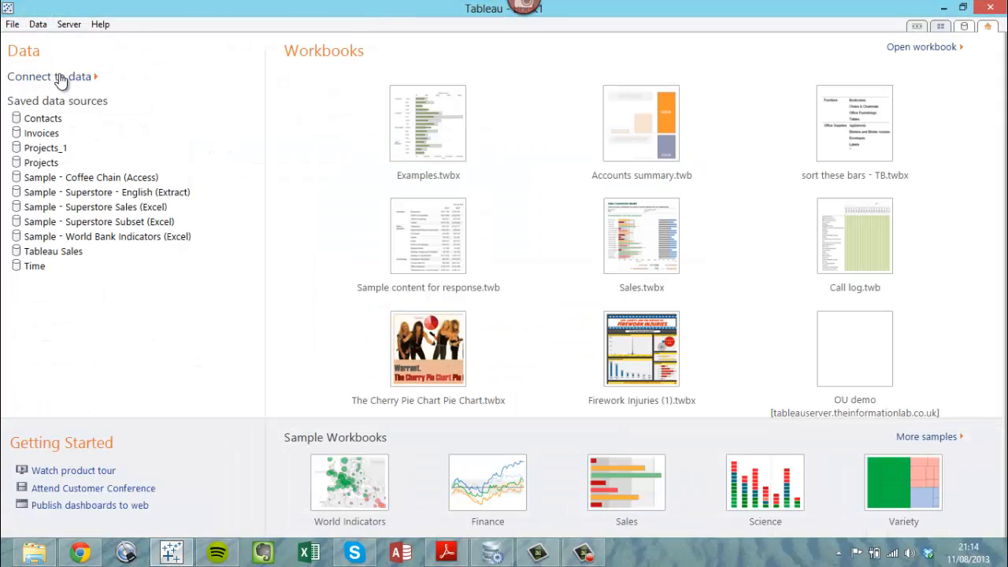
{"action": "left_click", "coordinate": [63, 79]}
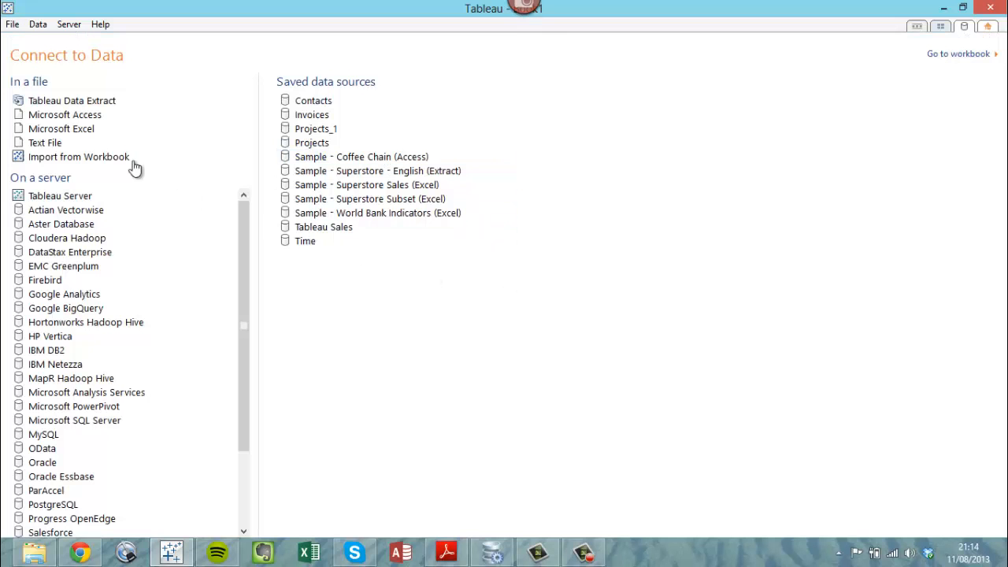
{"action": "left_click", "coordinate": [78, 129]}
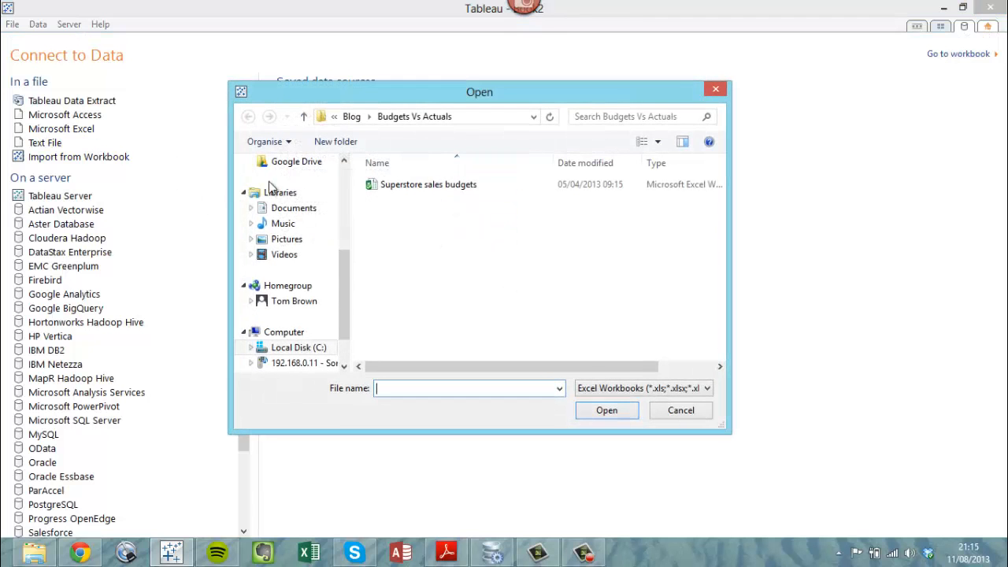
Step: Open the workbook "Sample - Superstore Subset (Excel)" from Datasources in My Tableau Repository under Documents
{"action": "scroll", "coordinate": [349, 317], "scroll_direction": "down", "scroll_amount": 1}
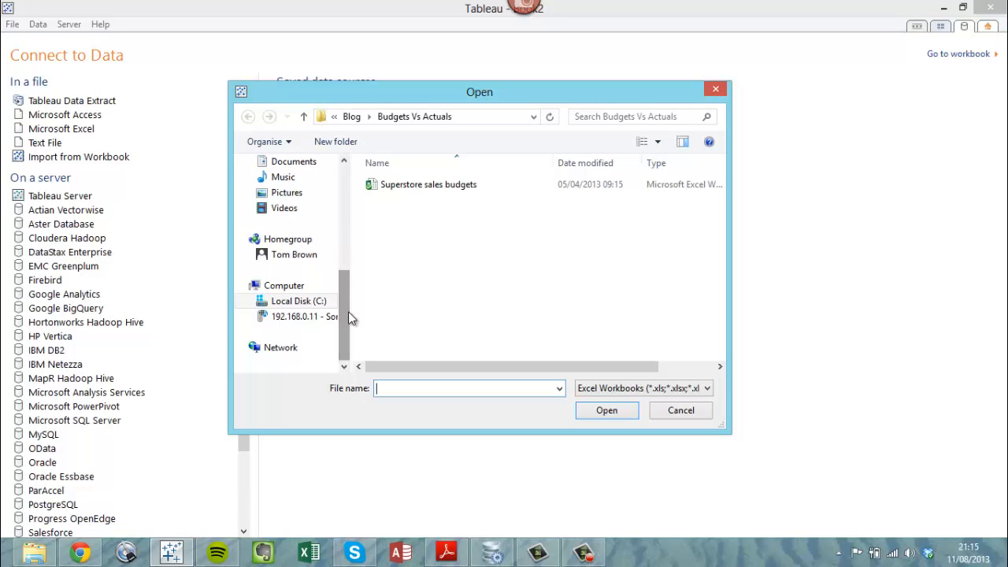
{"action": "scroll", "coordinate": [340, 301], "scroll_direction": "up", "scroll_amount": 1}
{"action": "left_click", "coordinate": [293, 192]}
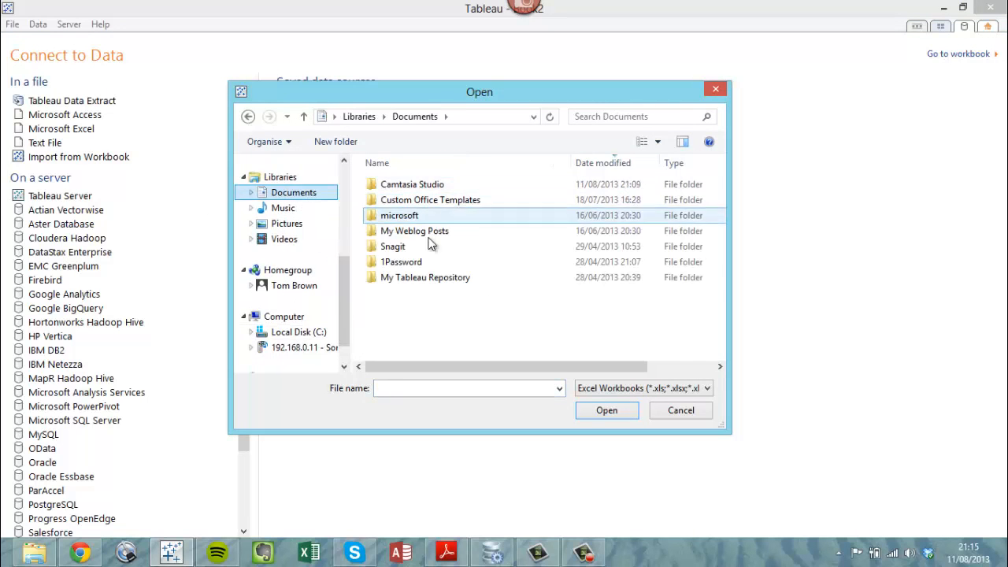
{"action": "double_click", "coordinate": [428, 276]}
{"action": "double_click", "coordinate": [389, 201]}
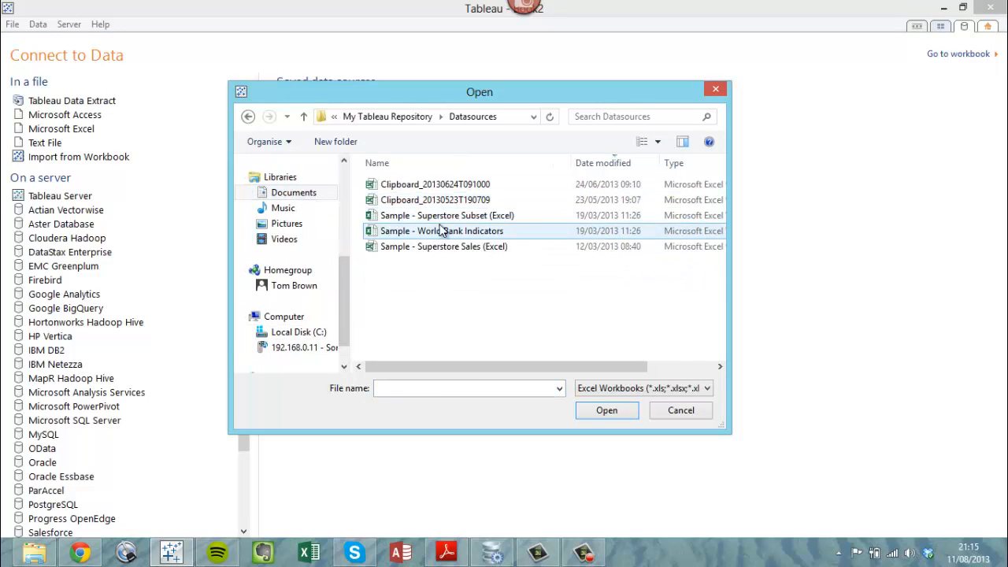
{"action": "left_click", "coordinate": [470, 217]}
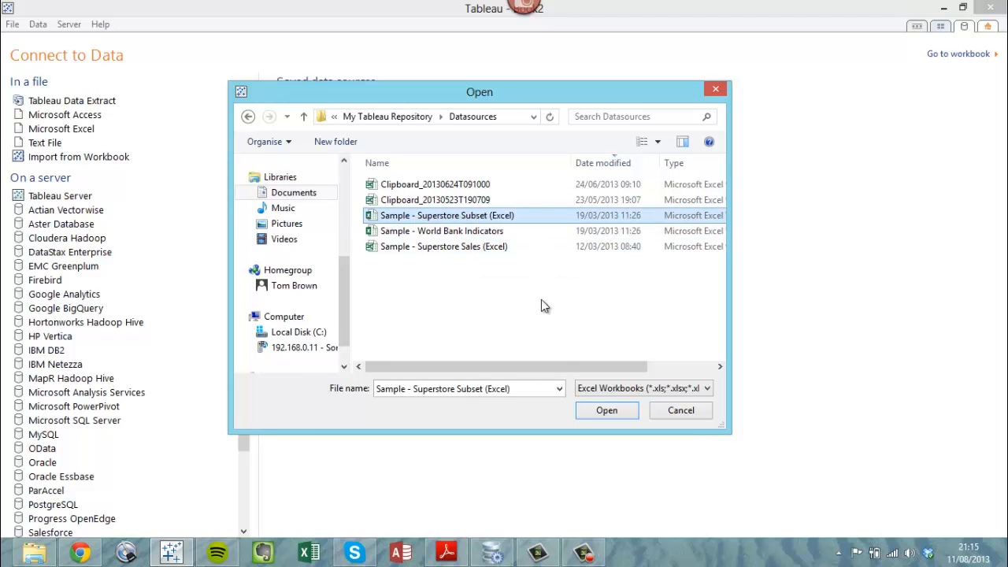
{"action": "left_click", "coordinate": [604, 410]}
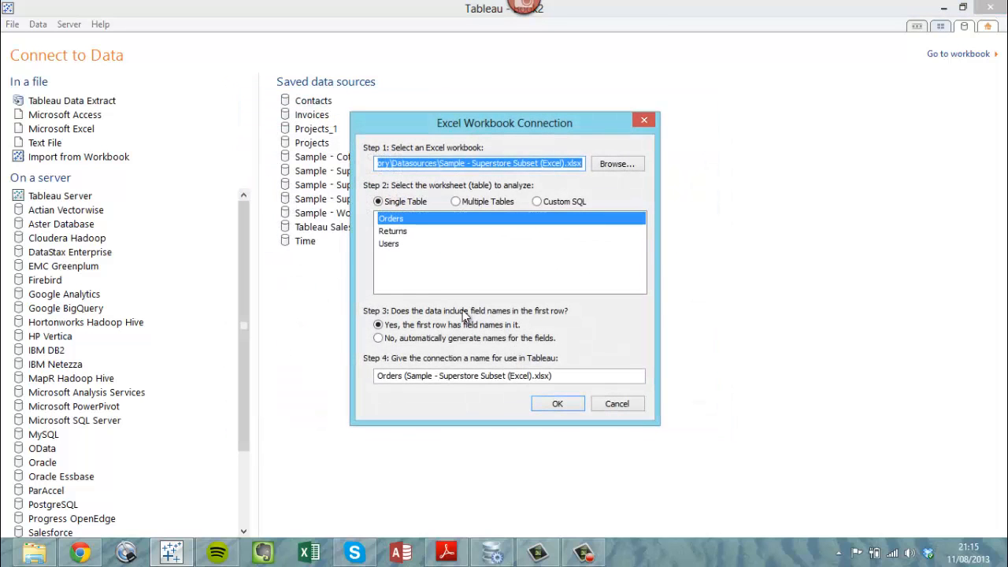
Step: Name the connection to the Orders worksheet "Orders" and connect live to the data
{"action": "left_click_drag", "start_coordinate": [403, 376], "coordinate": [603, 376]}
{"action": "key", "text": "BackSpace"}
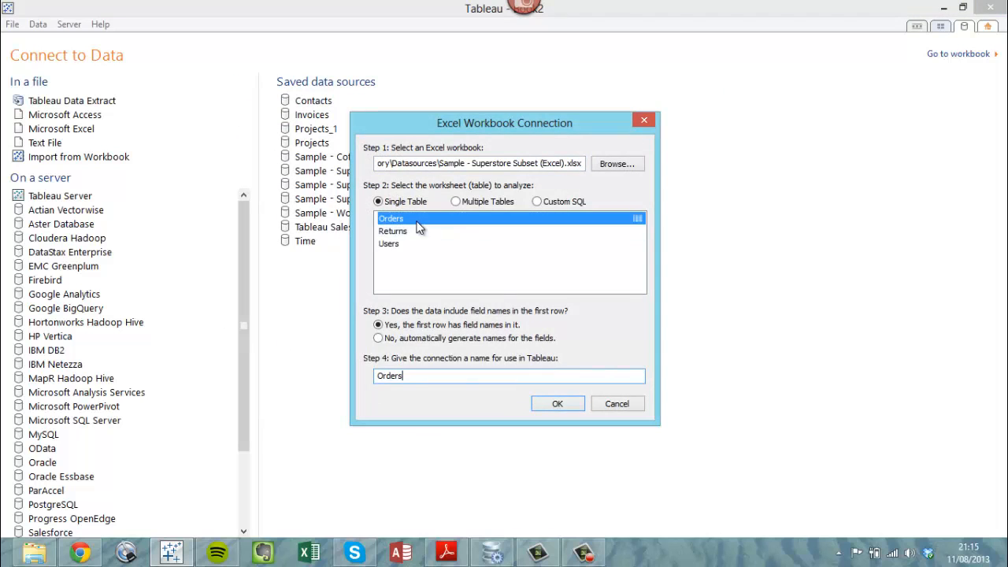
{"action": "left_click", "coordinate": [559, 405]}
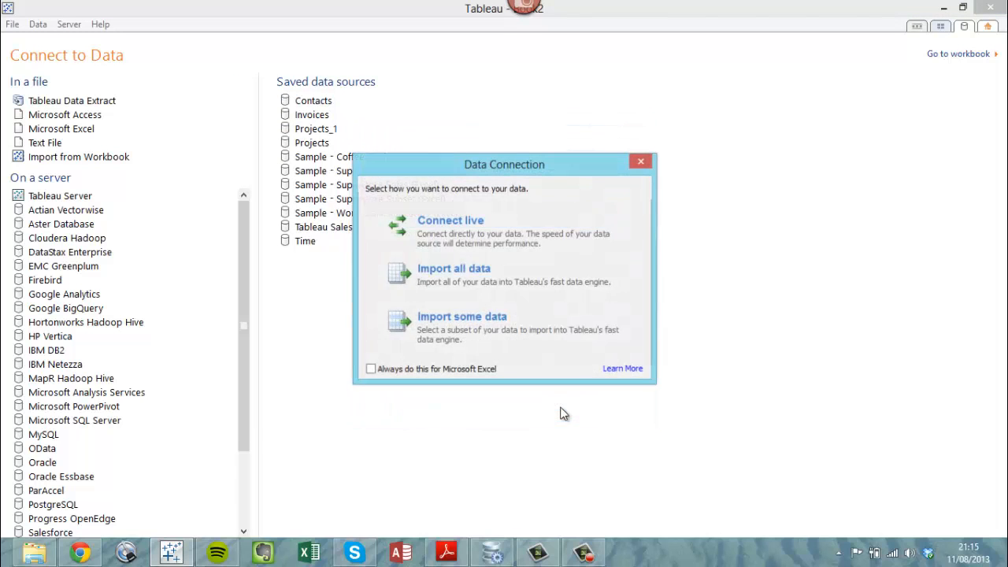
{"action": "left_click", "coordinate": [478, 236]}
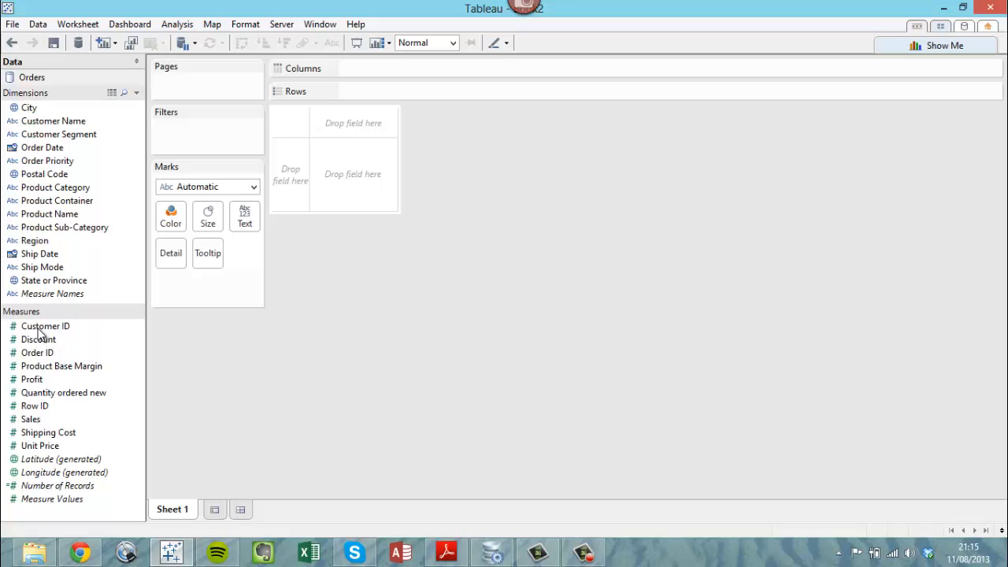
Step: Convert the Customer ID, Order ID and Row ID measures into dimensions
{"action": "left_click_drag", "start_coordinate": [43, 327], "coordinate": [77, 274]}
{"action": "left_click_drag", "start_coordinate": [39, 340], "coordinate": [58, 285]}
{"action": "left_click_drag", "start_coordinate": [37, 384], "coordinate": [89, 349]}
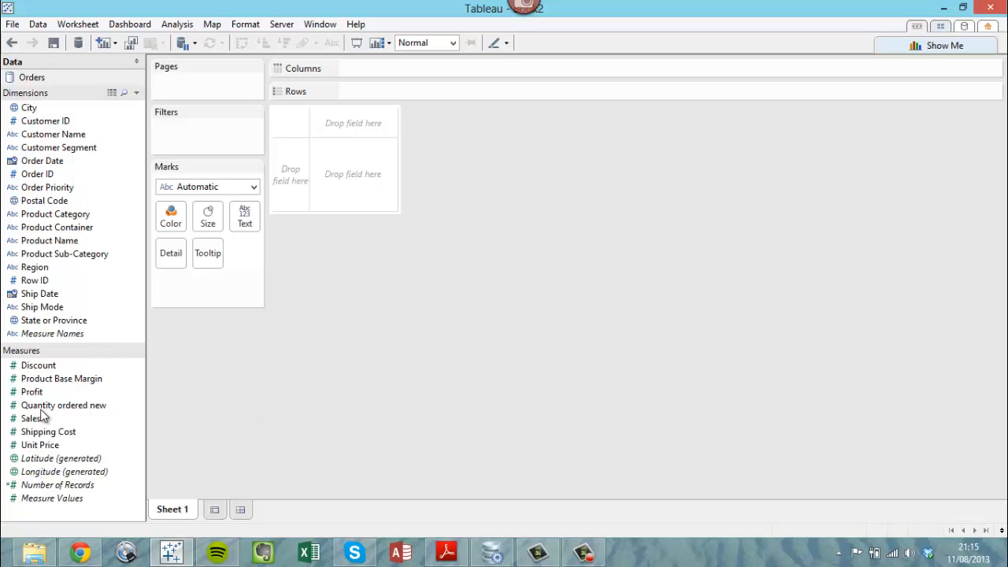
Step: Plot Sales on rows against Order Date by year, quarter and month on columns, and remove the quarter level
{"action": "left_click_drag", "start_coordinate": [30, 424], "coordinate": [415, 91]}
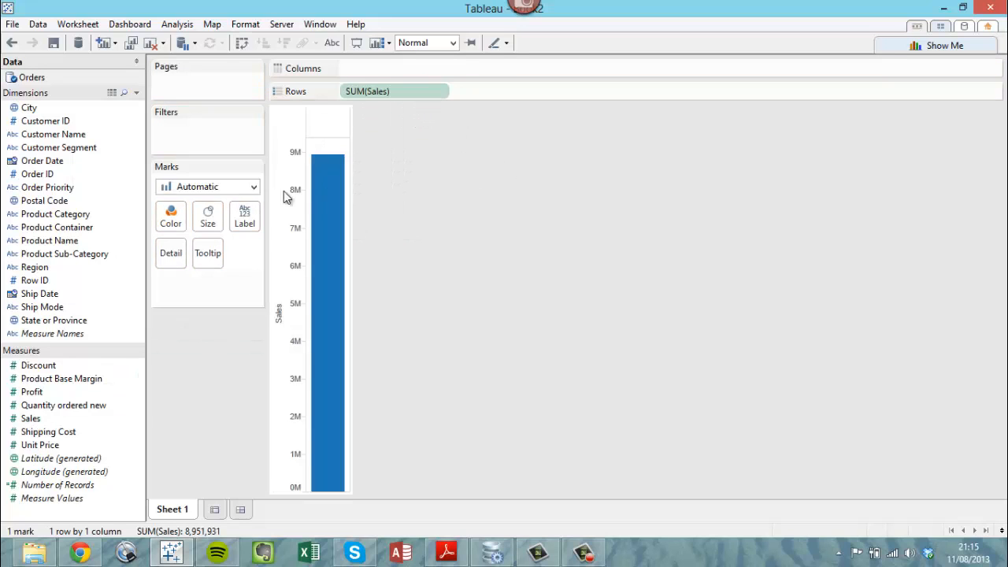
{"action": "left_click_drag", "start_coordinate": [42, 164], "coordinate": [414, 71]}
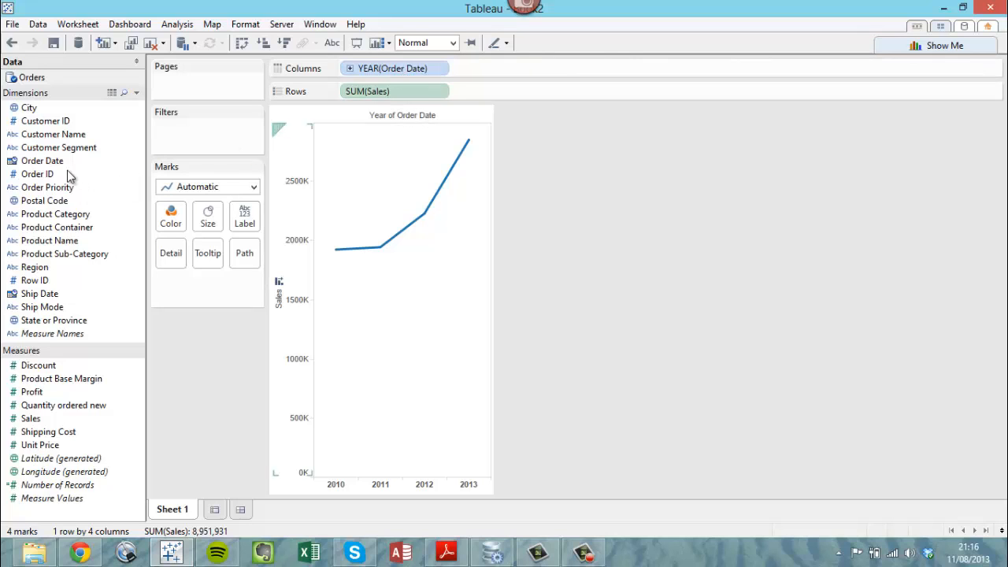
{"action": "left_click_drag", "start_coordinate": [40, 166], "coordinate": [527, 67]}
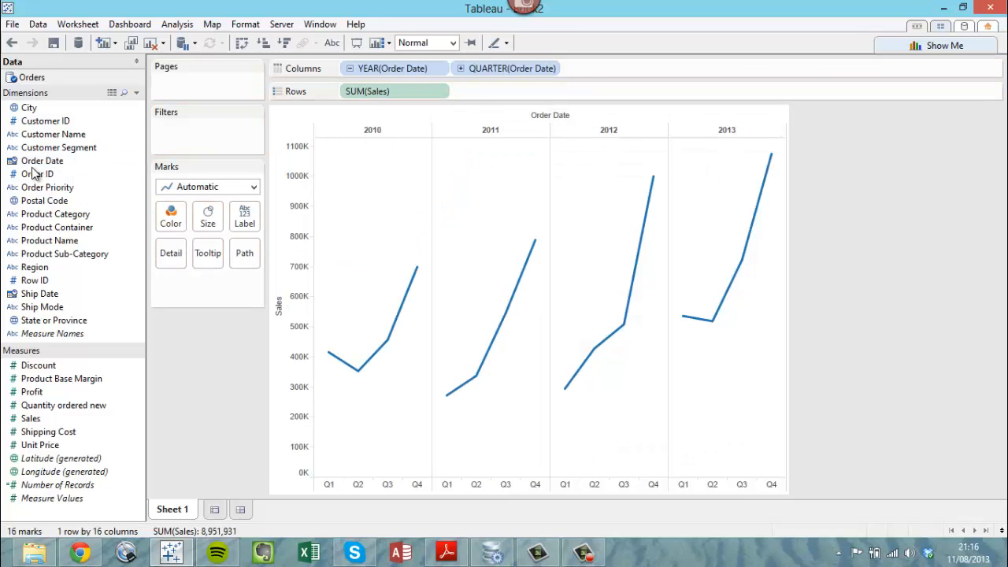
{"action": "left_click_drag", "start_coordinate": [36, 163], "coordinate": [633, 69]}
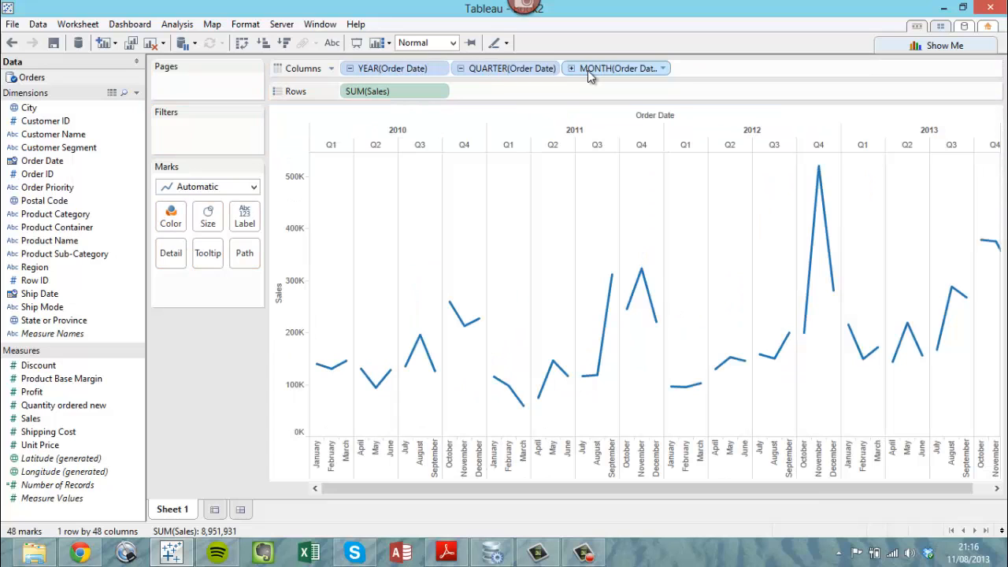
{"action": "left_click_drag", "start_coordinate": [513, 70], "coordinate": [213, 332]}
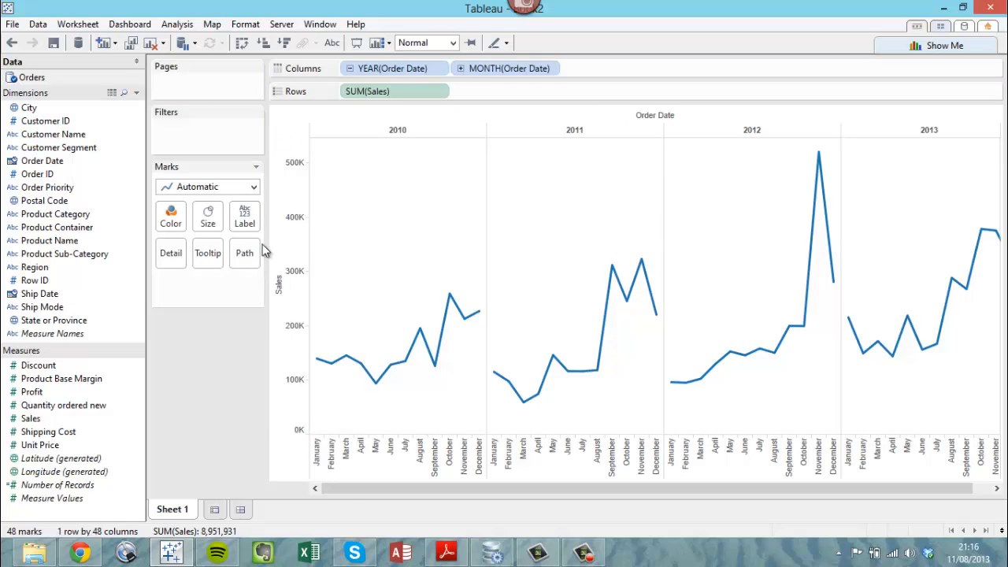
Step: Filter the chart by Region to include only East, South and West
{"action": "left_click_drag", "start_coordinate": [35, 267], "coordinate": [204, 142]}
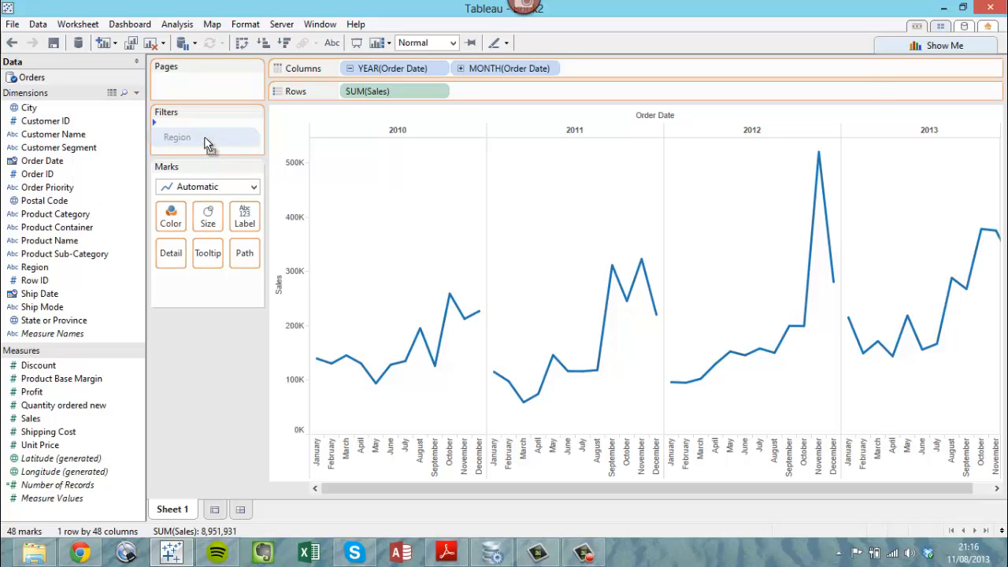
{"action": "left_click_drag", "start_coordinate": [207, 139], "coordinate": [207, 138]}
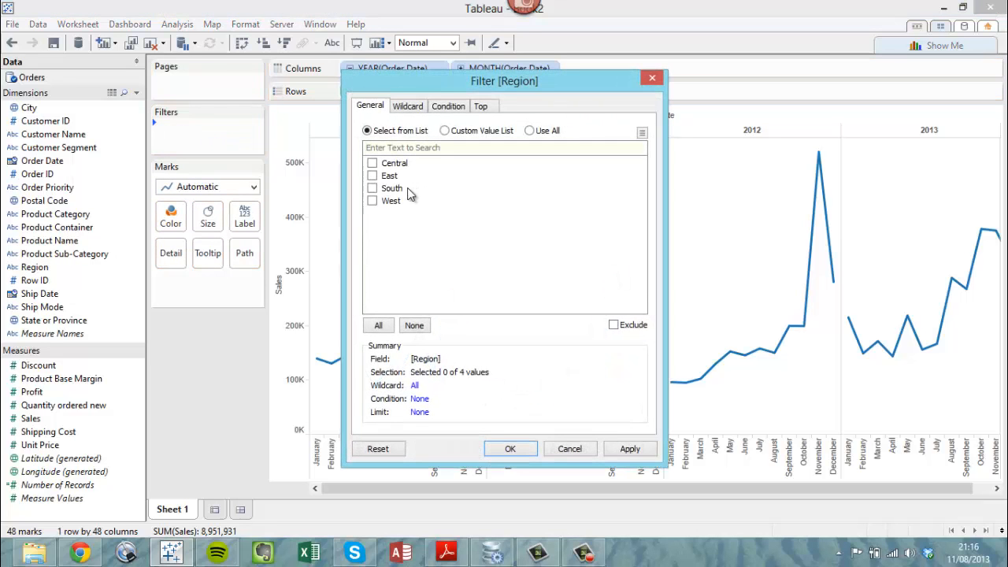
{"action": "left_click", "coordinate": [373, 176]}
{"action": "left_click", "coordinate": [373, 189]}
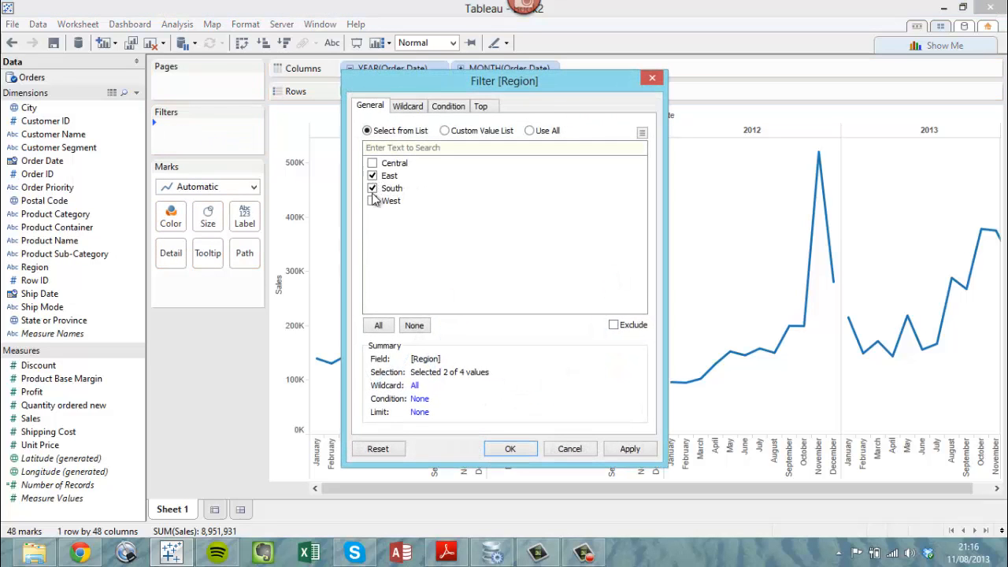
{"action": "left_click", "coordinate": [510, 448]}
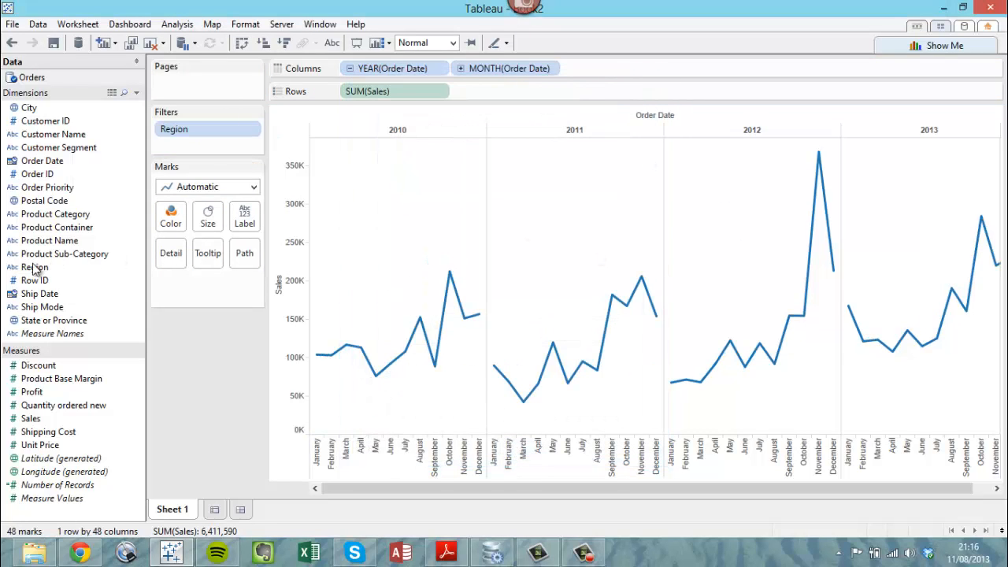
Step: Colour the sales lines by Region and split them into separate Region rows ordered South, West, East
{"action": "left_click_drag", "start_coordinate": [34, 267], "coordinate": [171, 223]}
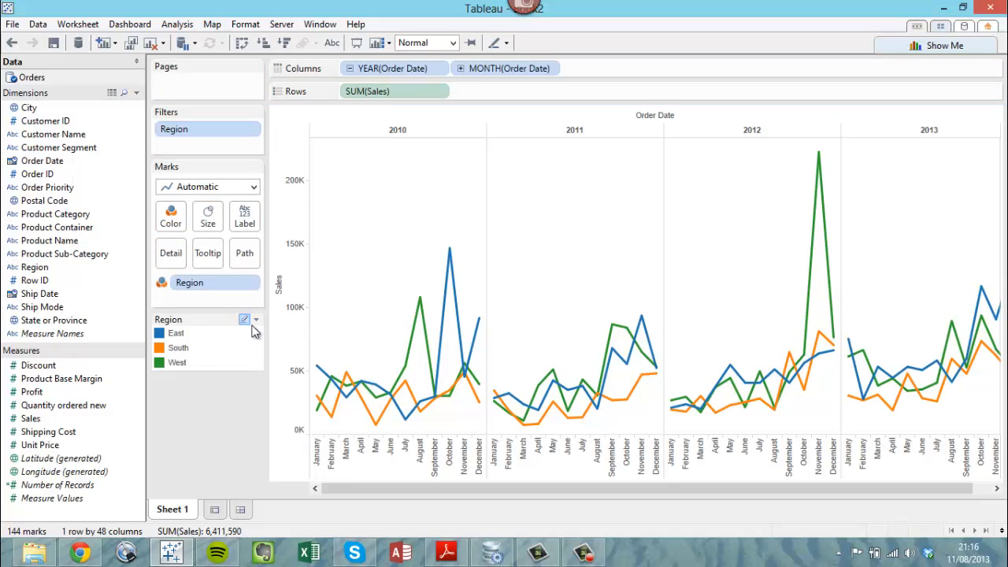
{"action": "left_click_drag", "start_coordinate": [31, 270], "coordinate": [344, 95]}
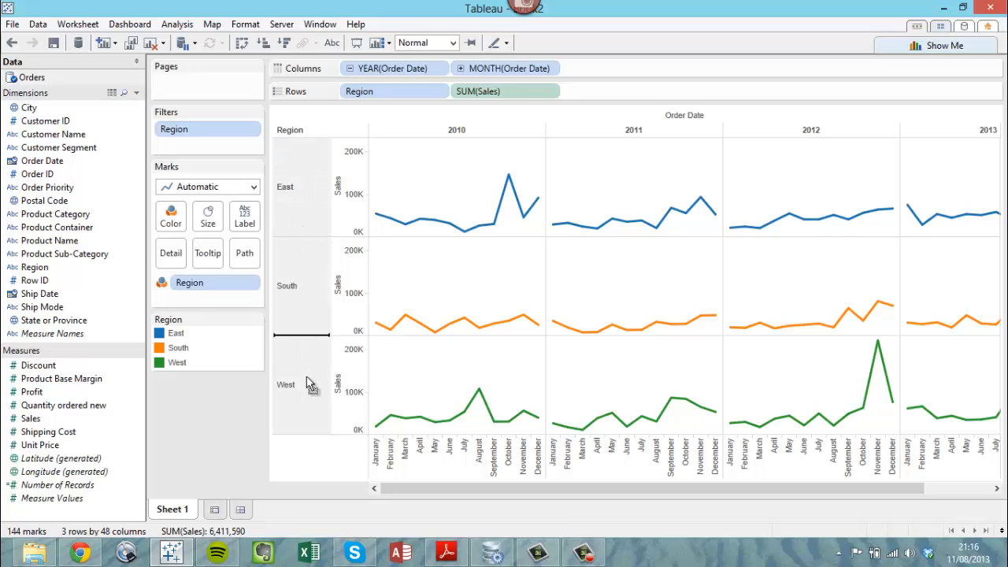
{"action": "left_click_drag", "start_coordinate": [306, 377], "coordinate": [309, 405]}
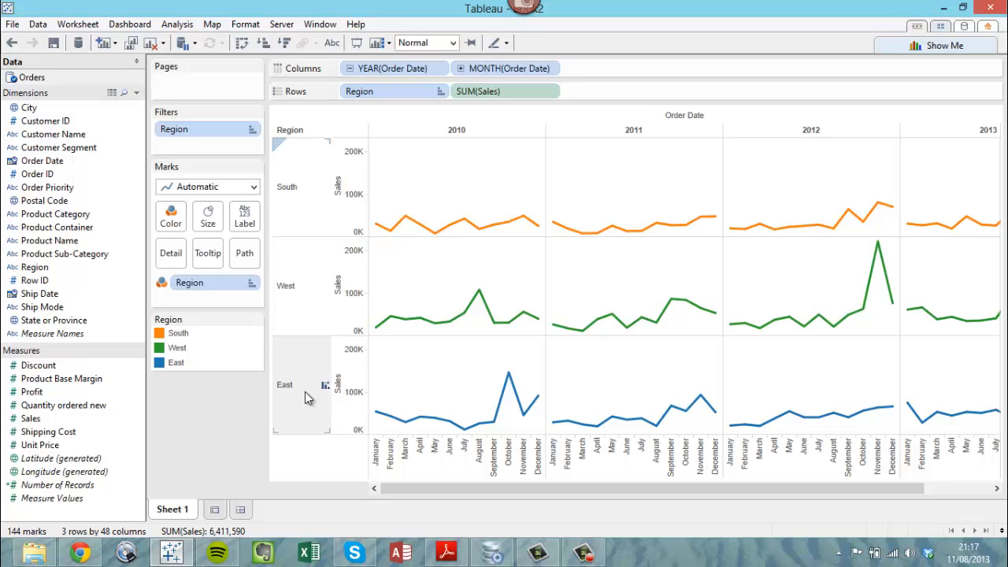
Step: Add a new worksheet and create a calculated field named "Profit Ratio" with the formula SUM(Profit) / SUM(Sales)
{"action": "left_click", "coordinate": [216, 509]}
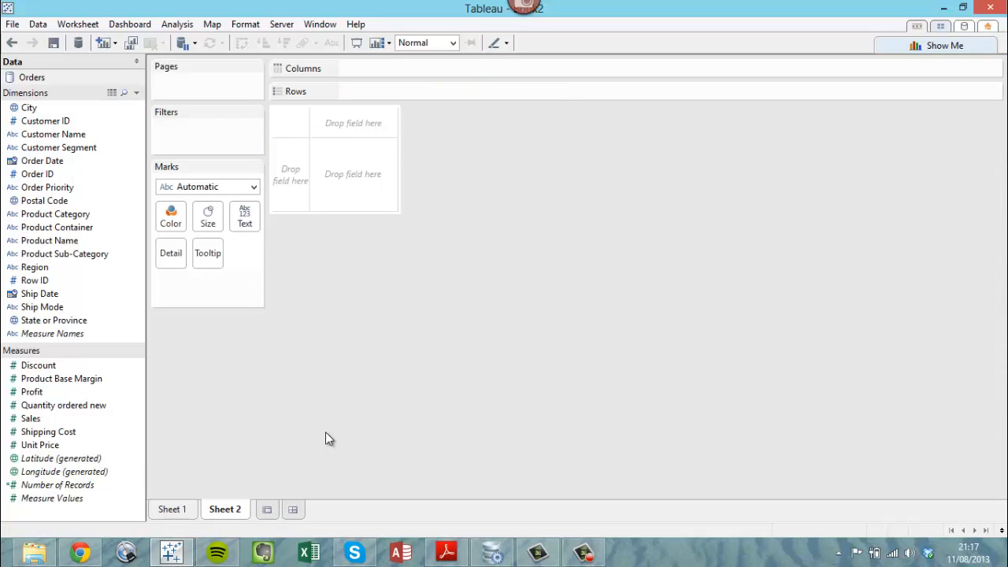
{"action": "left_click", "coordinate": [32, 419]}
{"action": "right_click", "coordinate": [102, 509]}
{"action": "left_click", "coordinate": [174, 403]}
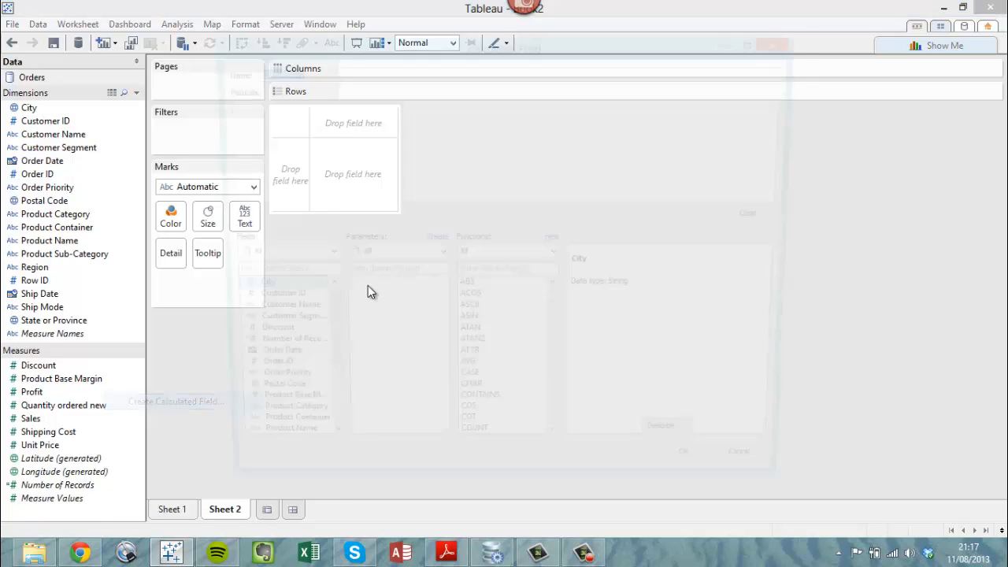
{"action": "type", "text": "Profit Ratio"}
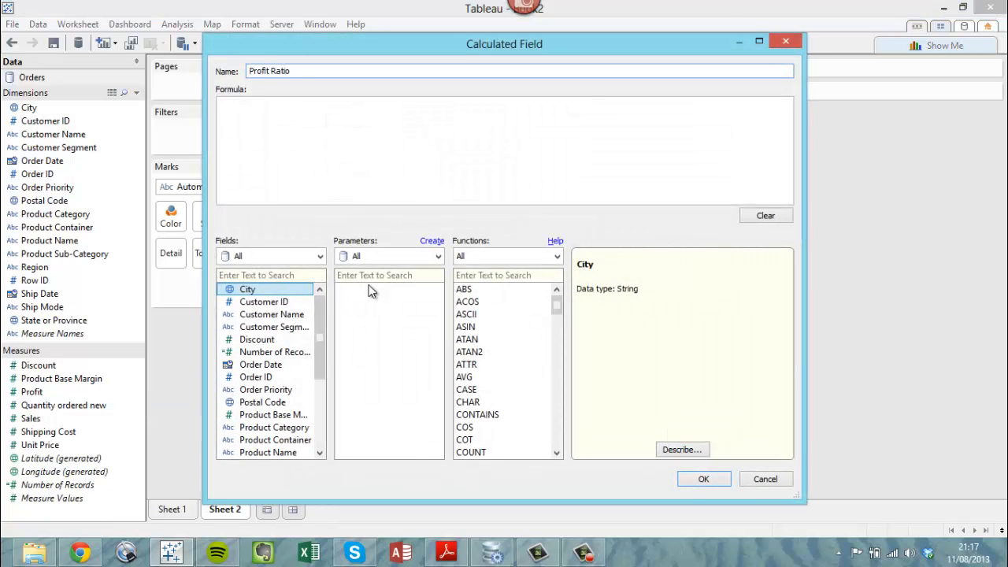
{"action": "key", "text": "Tab"}
{"action": "type", "text": "SUM"}
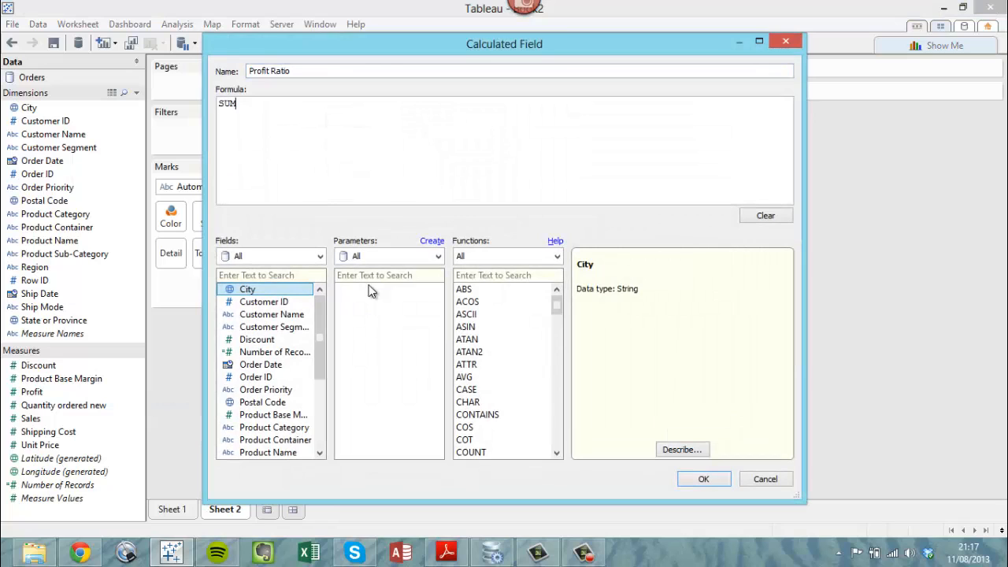
{"action": "type", "text": "(Profit) / SUM(Sales)"}
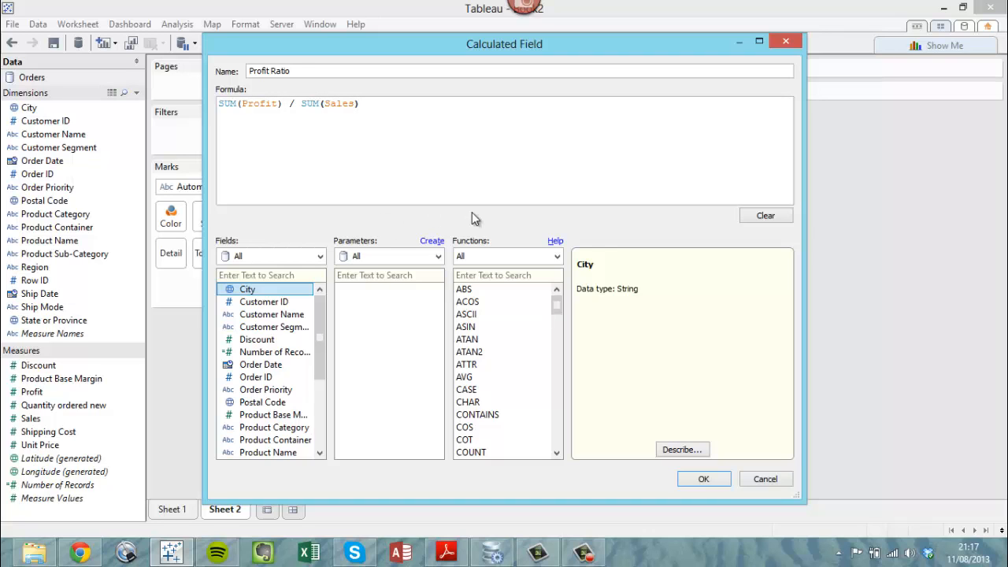
{"action": "left_click", "coordinate": [703, 478]}
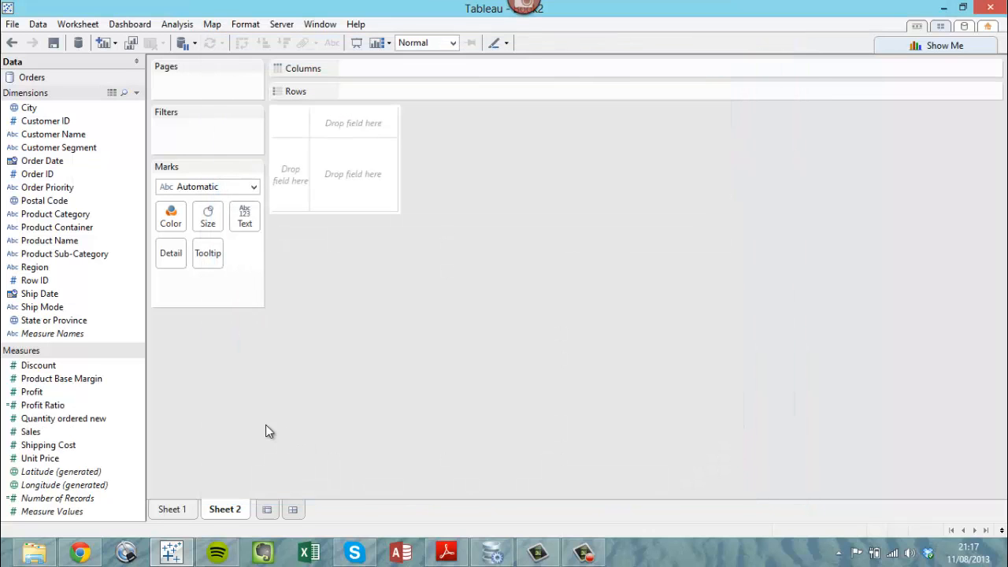
Step: Set the default number format of the Profit Ratio field to Percentage
{"action": "right_click", "coordinate": [34, 407]}
{"action": "mouse_move", "coordinate": [169, 365]}
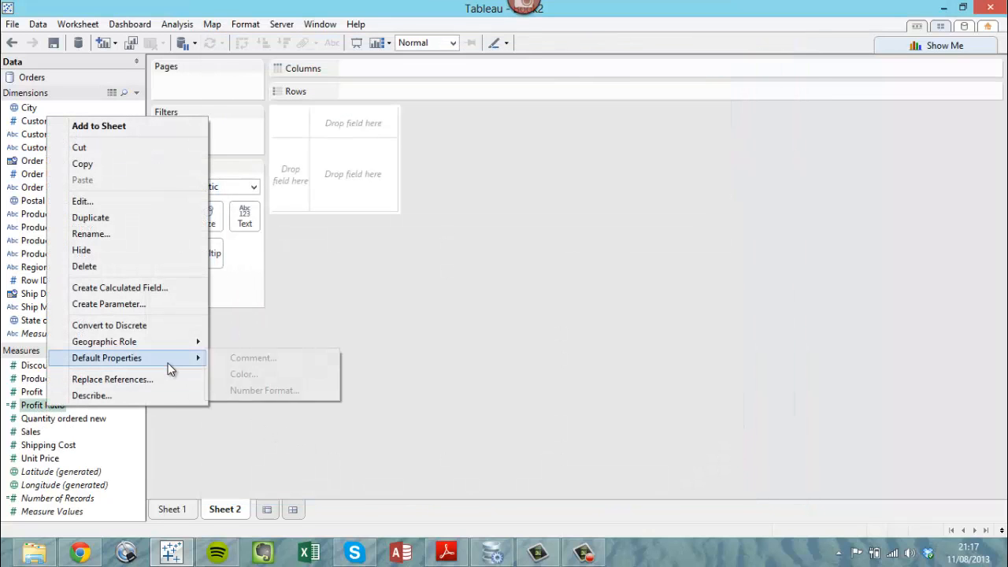
{"action": "left_click", "coordinate": [267, 391]}
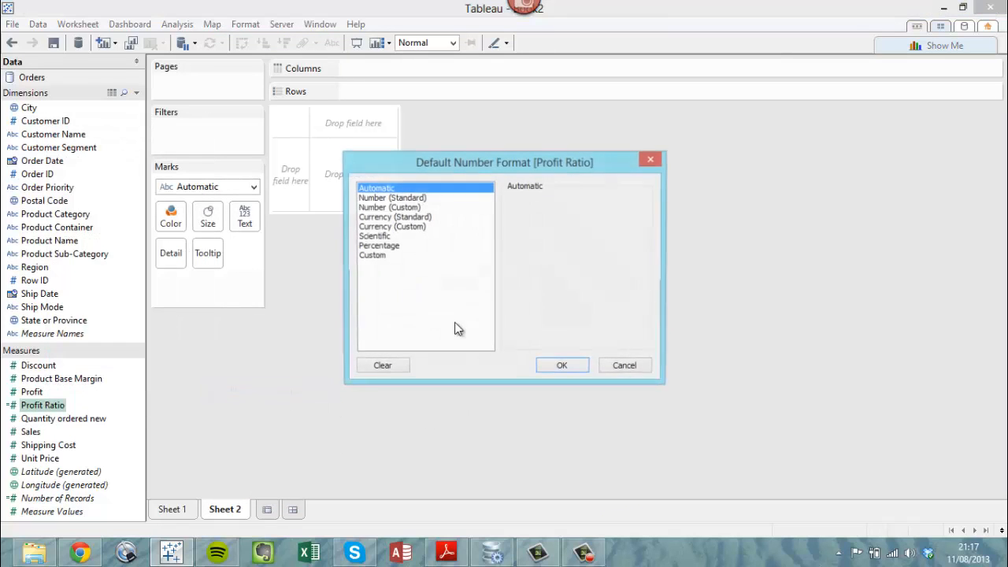
{"action": "left_click", "coordinate": [390, 246]}
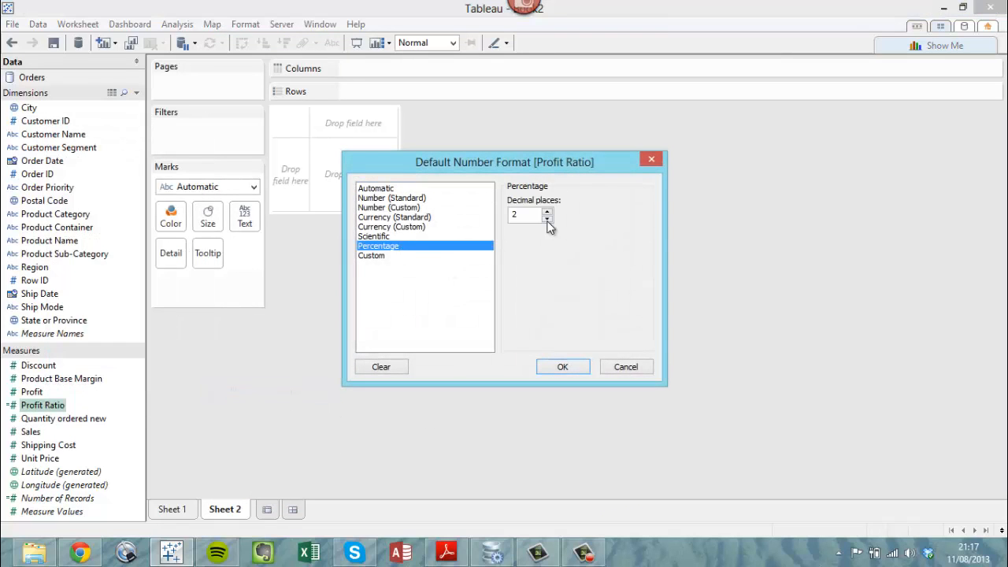
{"action": "left_click", "coordinate": [573, 366]}
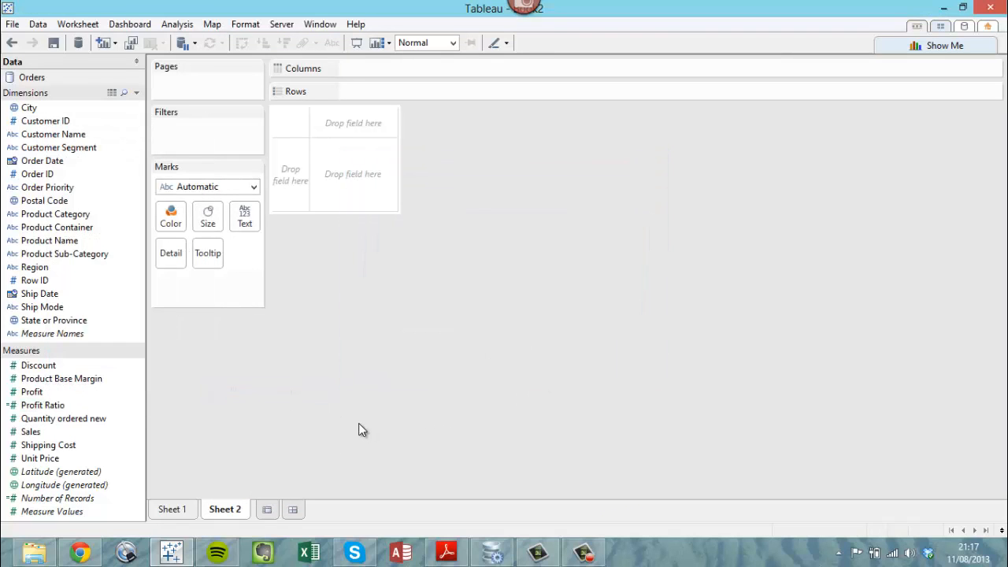
Step: Plot Sales as a line by year and month of Order Date, without quarters, and fit the chart to Entire View
{"action": "left_click", "coordinate": [45, 406]}
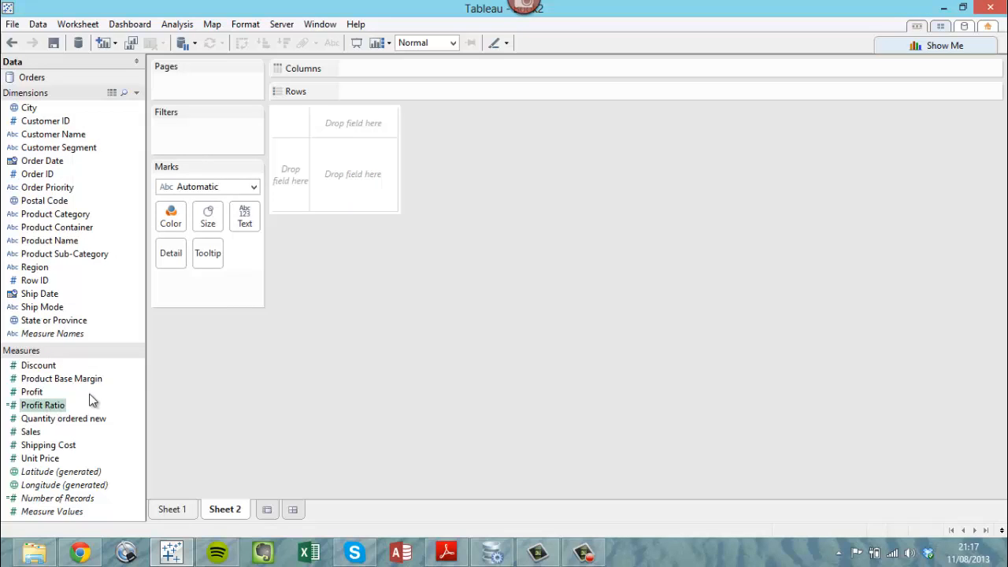
{"action": "left_click", "coordinate": [31, 433]}
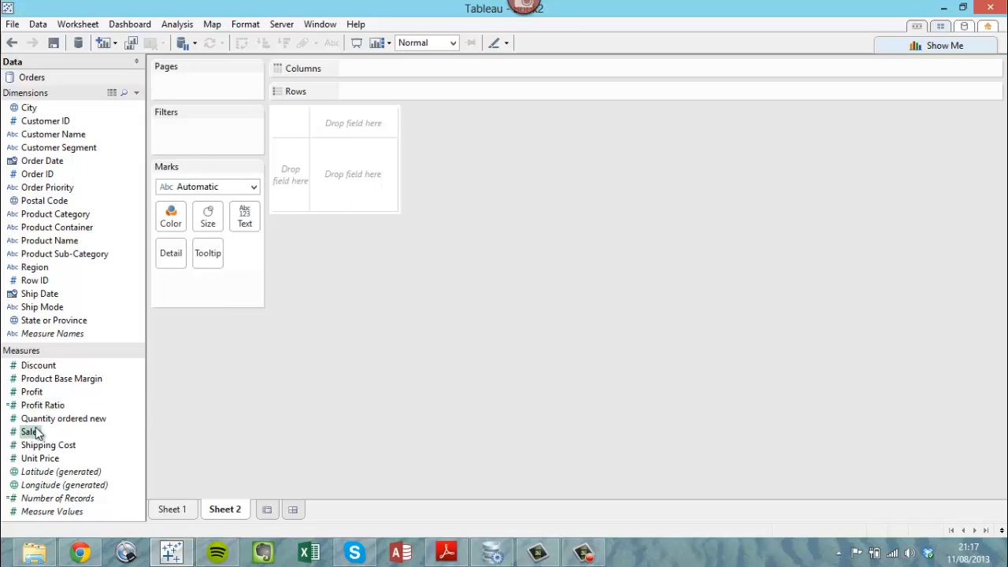
{"action": "mouse_move", "coordinate": [31, 439]}
{"action": "left_mouse_down"}
{"action": "mouse_move", "coordinate": [483, 90]}
{"action": "mouse_move", "coordinate": [465, 97]}
{"action": "left_mouse_up"}
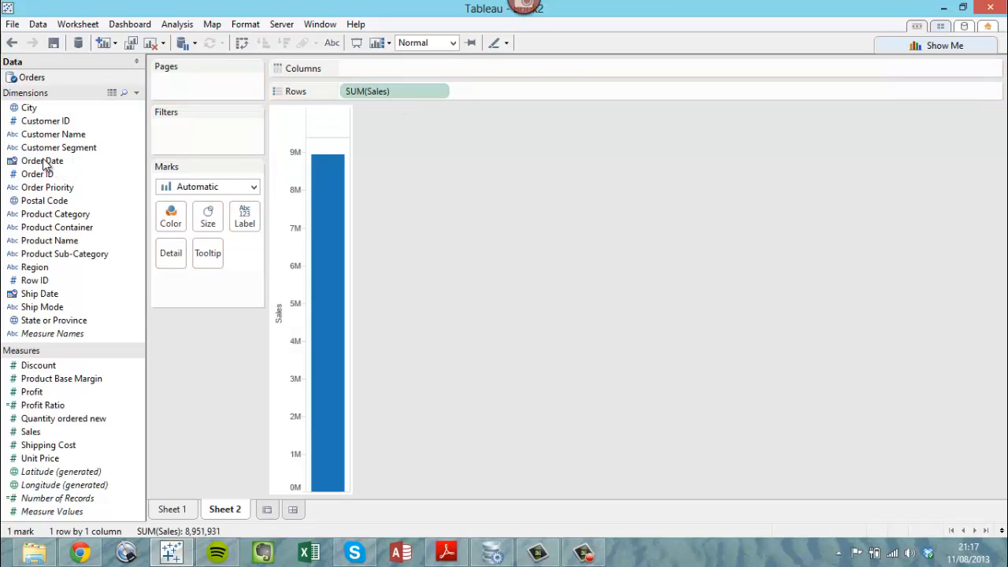
{"action": "left_click_drag", "start_coordinate": [51, 163], "coordinate": [397, 71]}
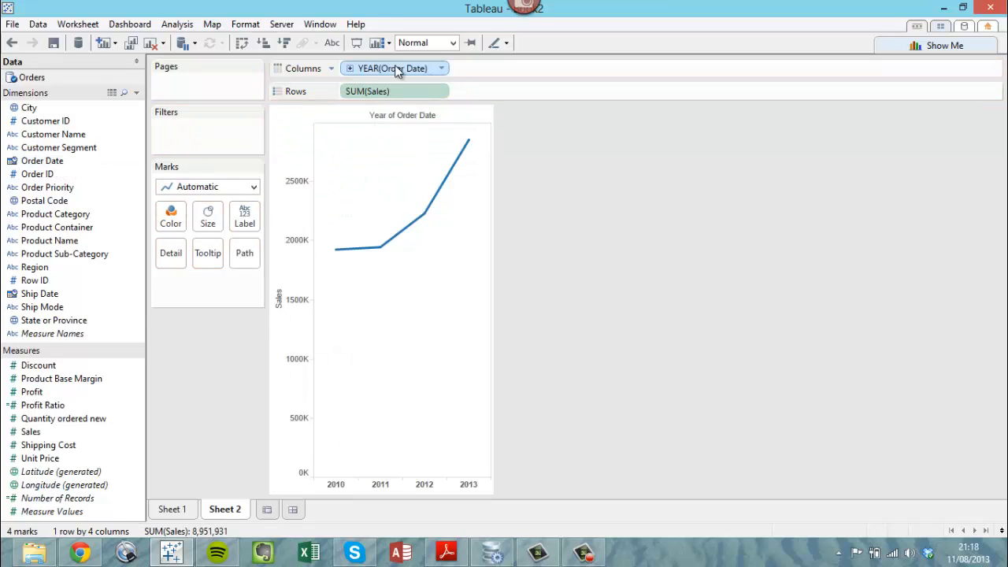
{"action": "left_click", "coordinate": [350, 68]}
{"action": "left_click", "coordinate": [460, 69]}
{"action": "left_click_drag", "start_coordinate": [507, 68], "coordinate": [201, 391]}
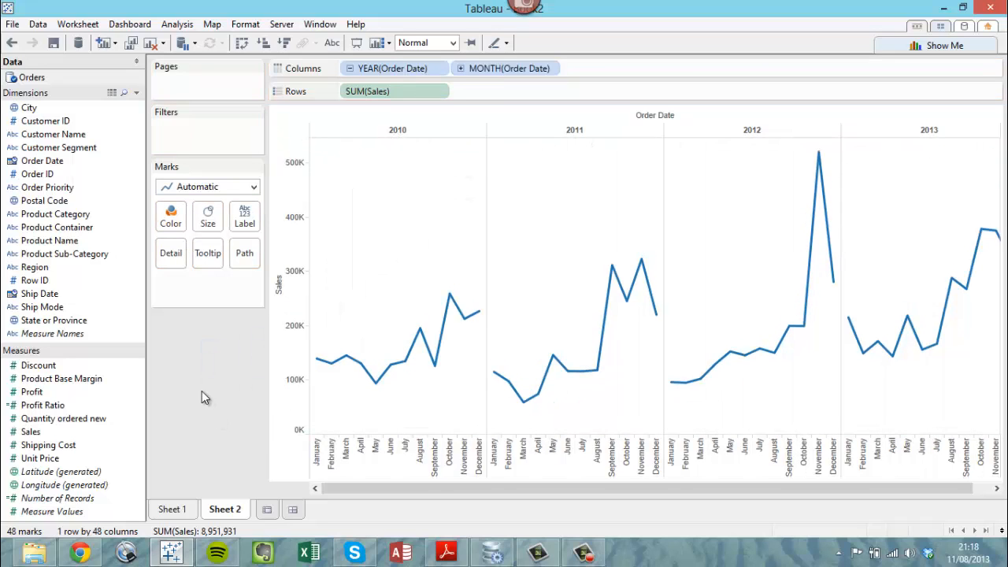
{"action": "left_click", "coordinate": [452, 44]}
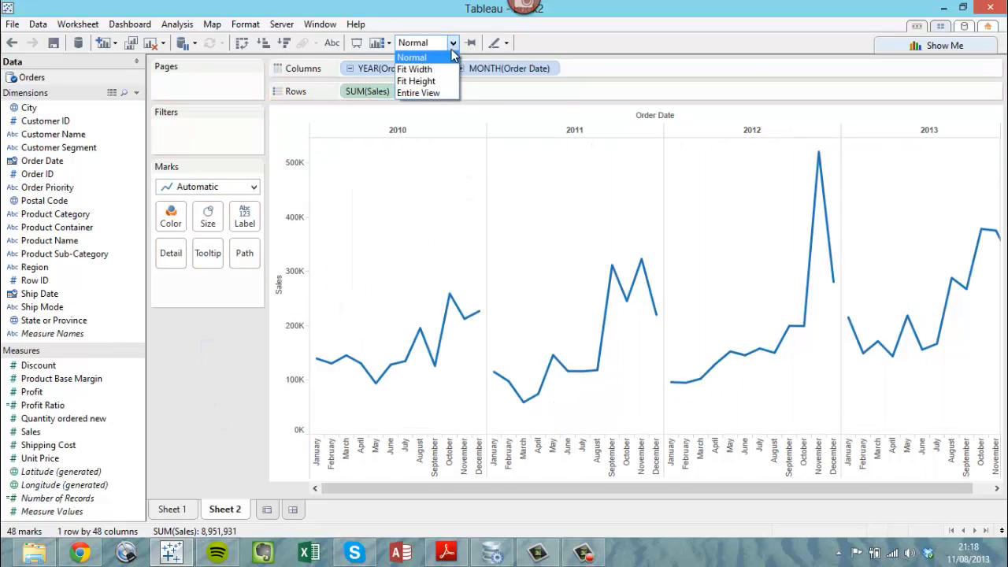
{"action": "left_click", "coordinate": [421, 95]}
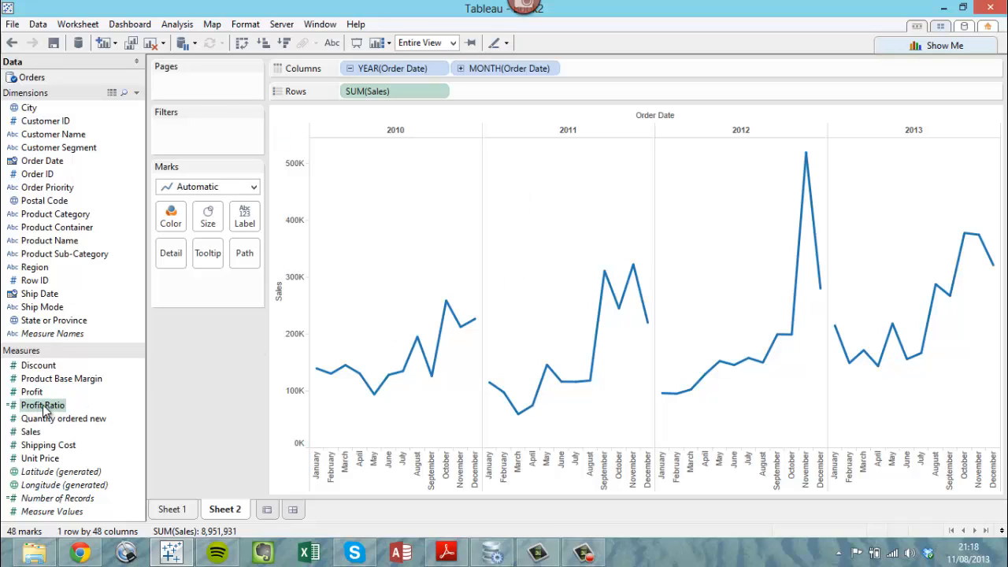
Step: Add Profit Ratio on a second axis opposite Sales and set its mark type to Bar
{"action": "left_click_drag", "start_coordinate": [57, 409], "coordinate": [994, 331]}
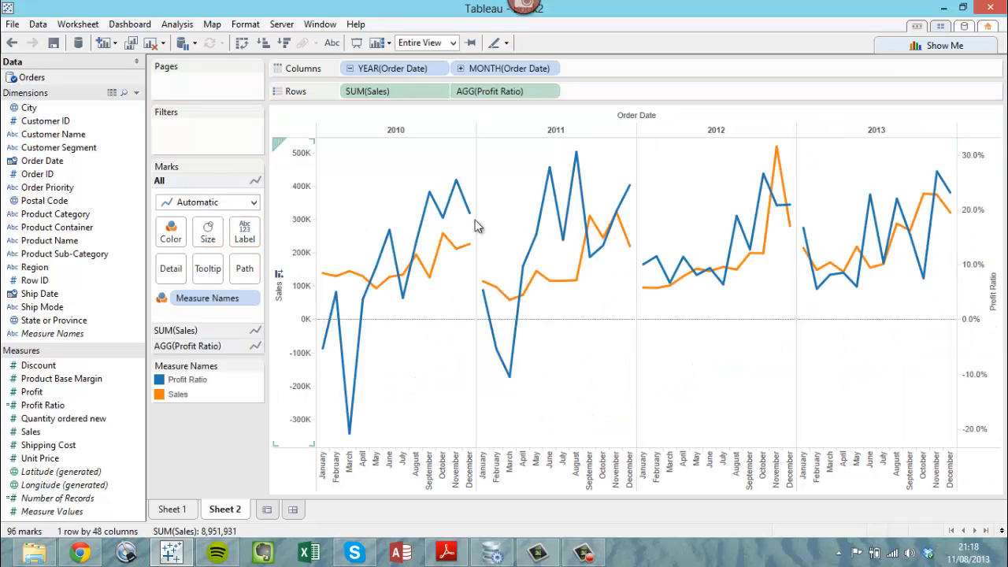
{"action": "left_click", "coordinate": [197, 381]}
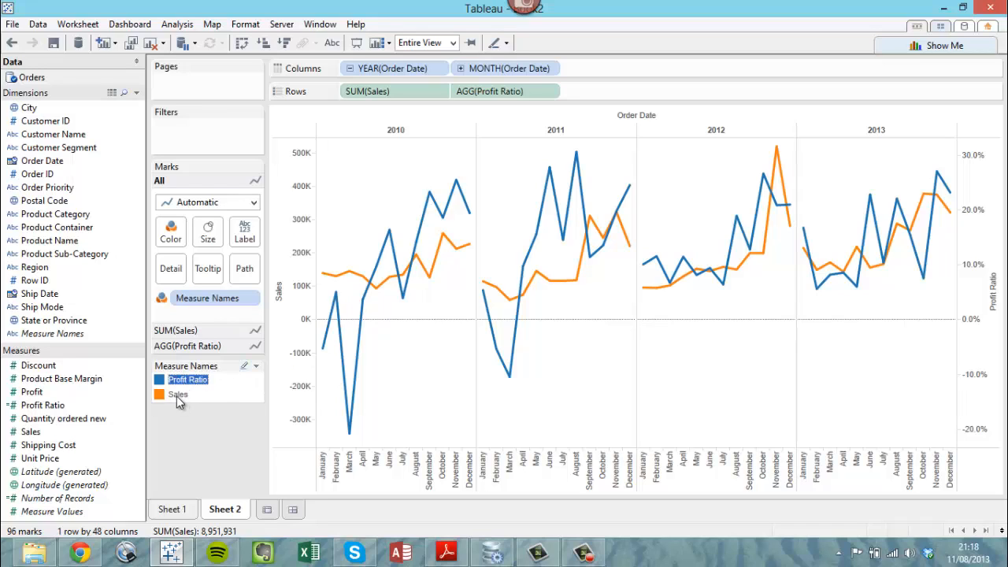
{"action": "left_click", "coordinate": [177, 396]}
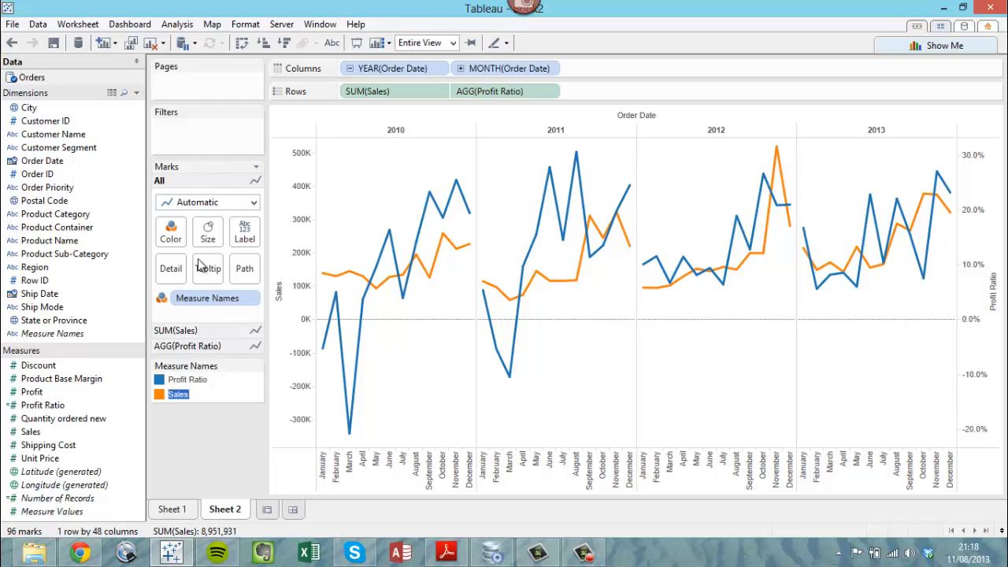
{"action": "left_click", "coordinate": [220, 334]}
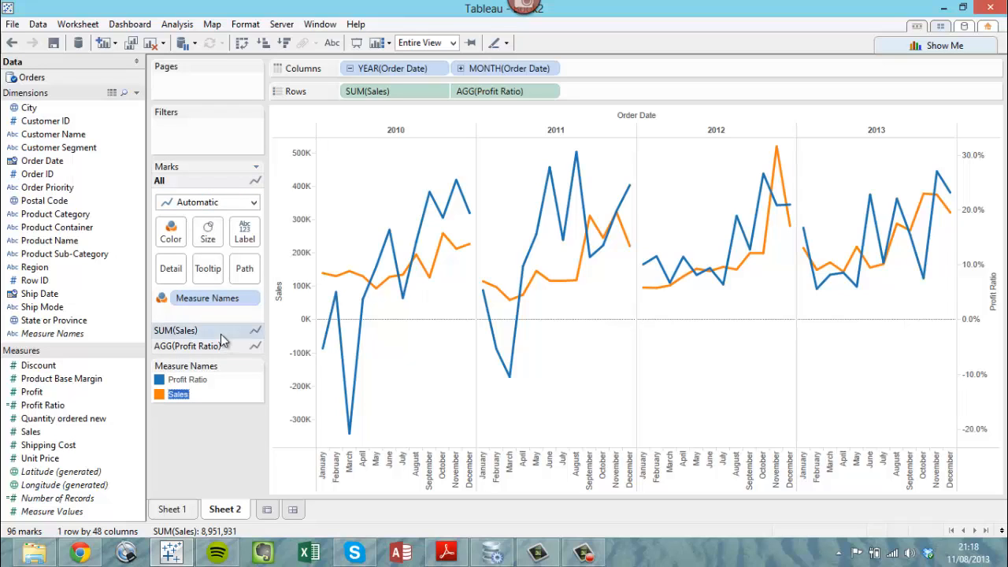
{"action": "left_click", "coordinate": [228, 348]}
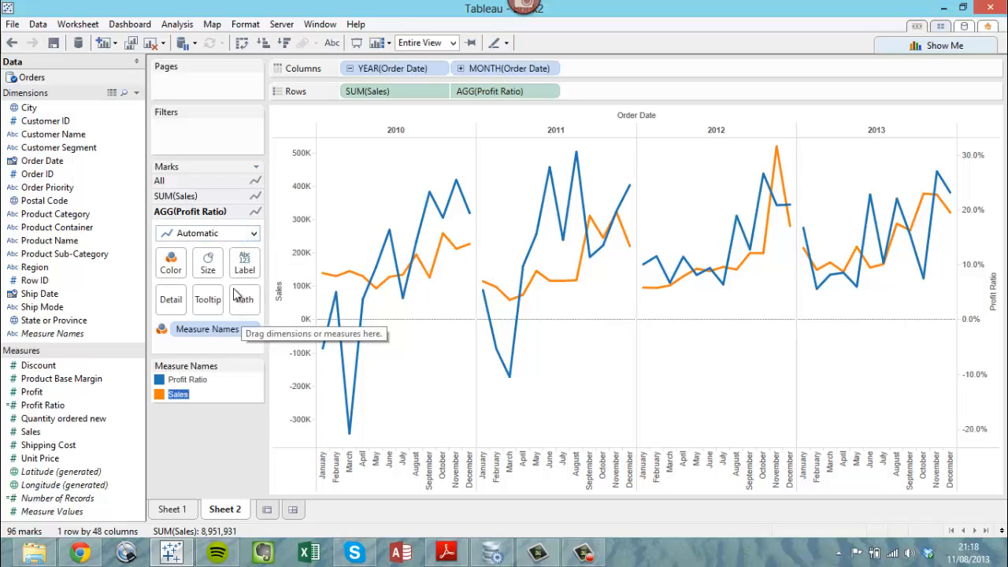
{"action": "left_click", "coordinate": [254, 233]}
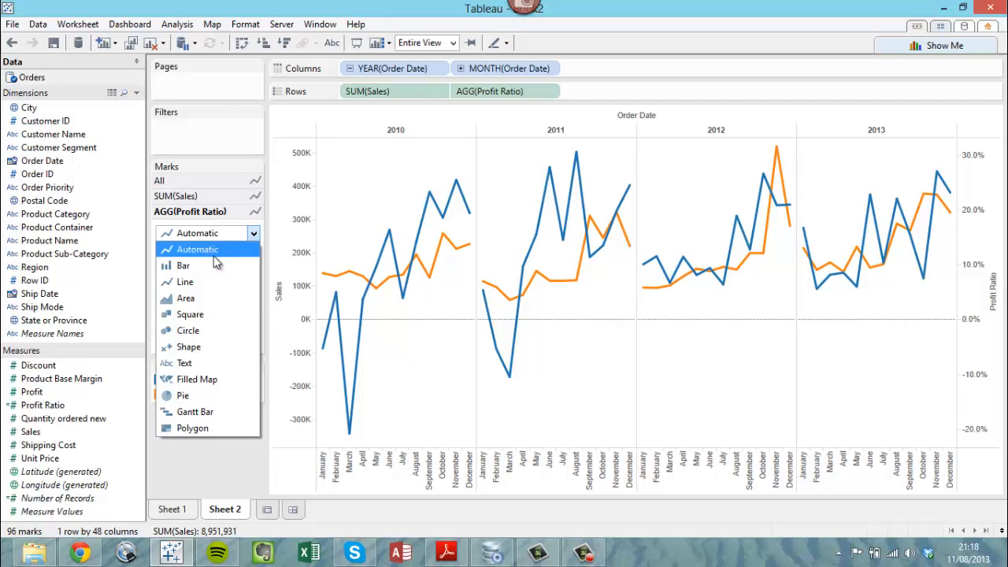
{"action": "left_click", "coordinate": [191, 266]}
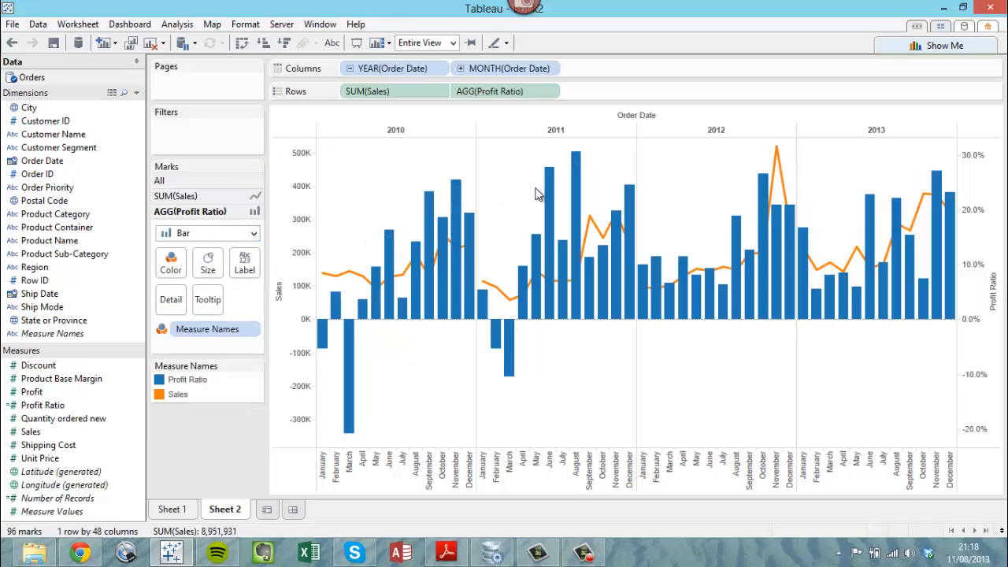
Step: Bring the Sales marks in front of the Profit Ratio bars
{"action": "right_click", "coordinate": [301, 244]}
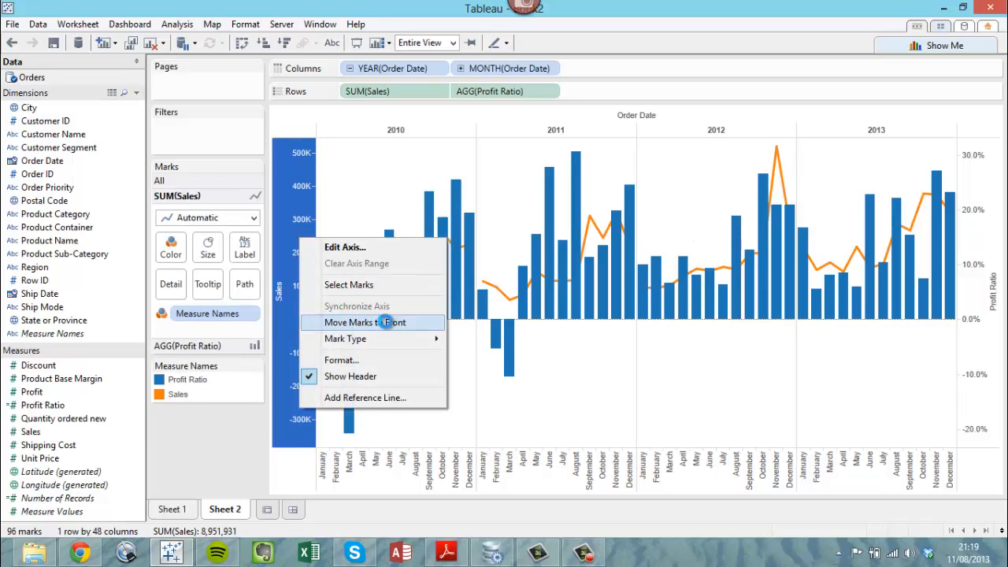
{"action": "left_click", "coordinate": [385, 322]}
{"action": "left_click", "coordinate": [372, 209]}
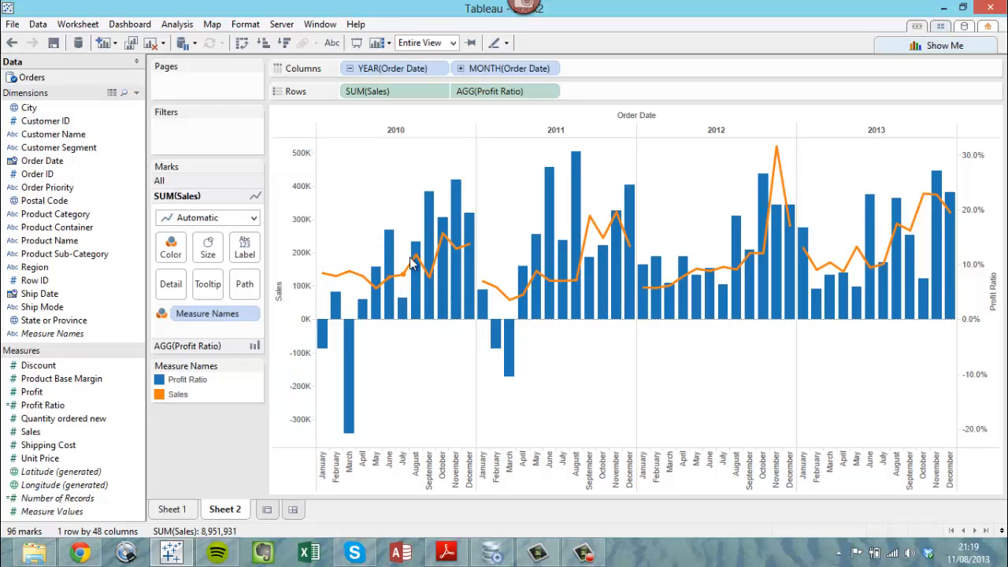
Step: Try the Gantt Bar mark type for Sales
{"action": "left_click", "coordinate": [230, 218]}
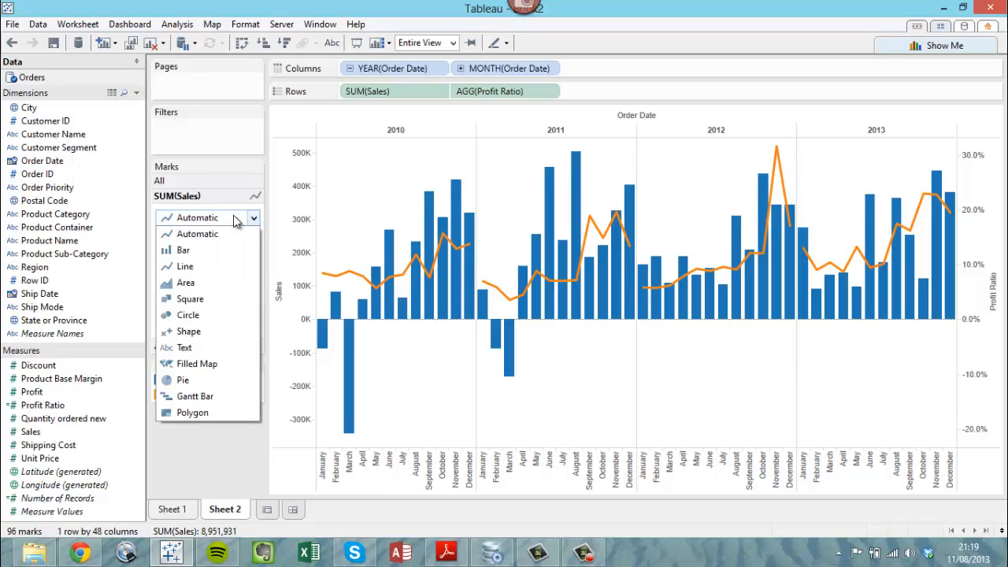
{"action": "left_click", "coordinate": [208, 318]}
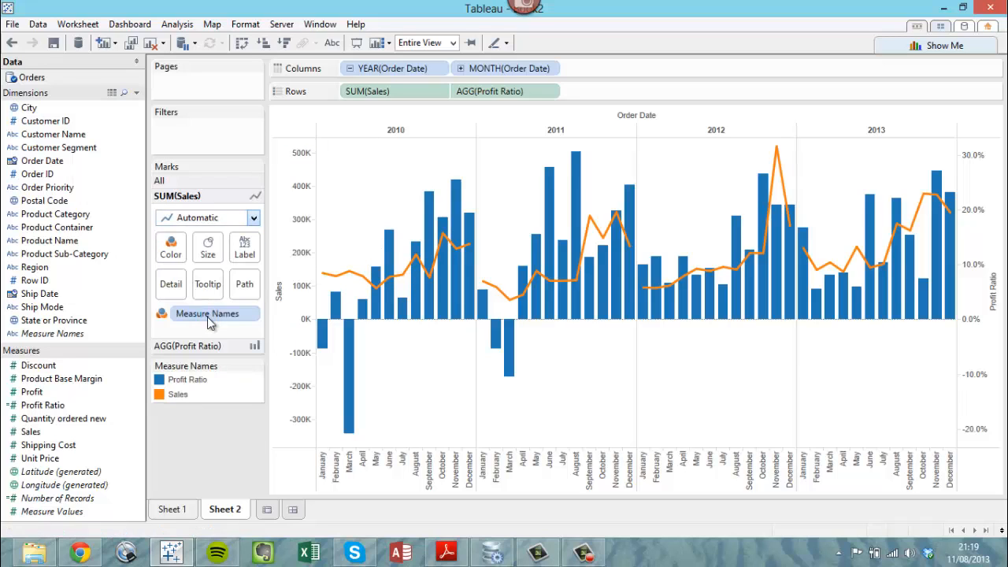
{"action": "left_click", "coordinate": [209, 218]}
{"action": "left_click", "coordinate": [221, 396]}
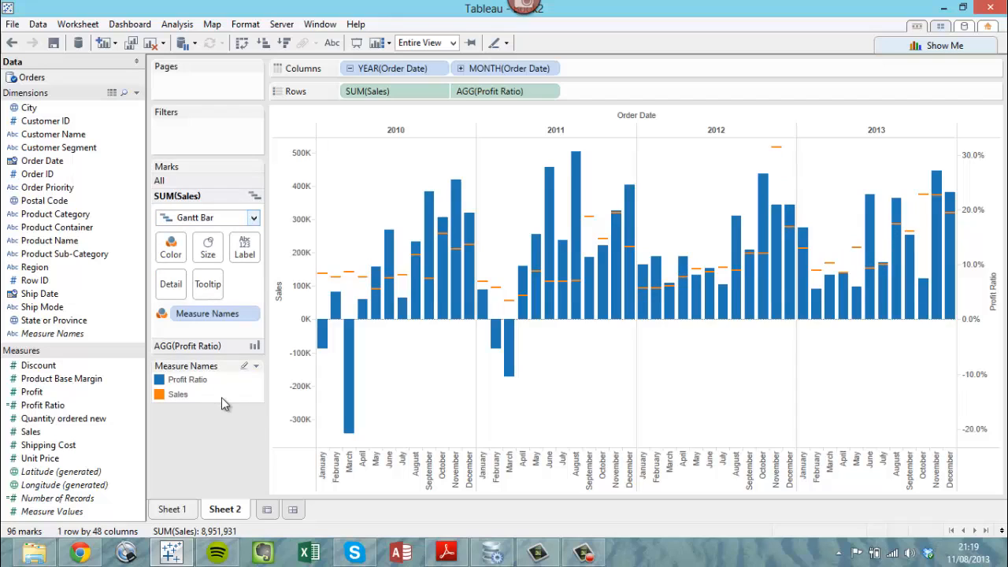
Step: Show Sales as black circles, removing Measure Names from the colouring of its marks
{"action": "left_click", "coordinate": [214, 224]}
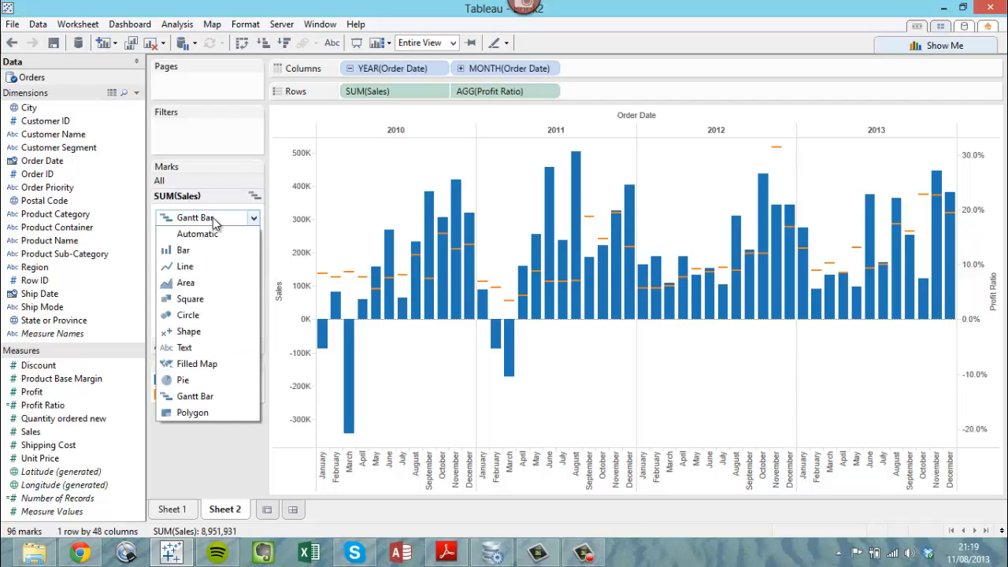
{"action": "left_click", "coordinate": [207, 315]}
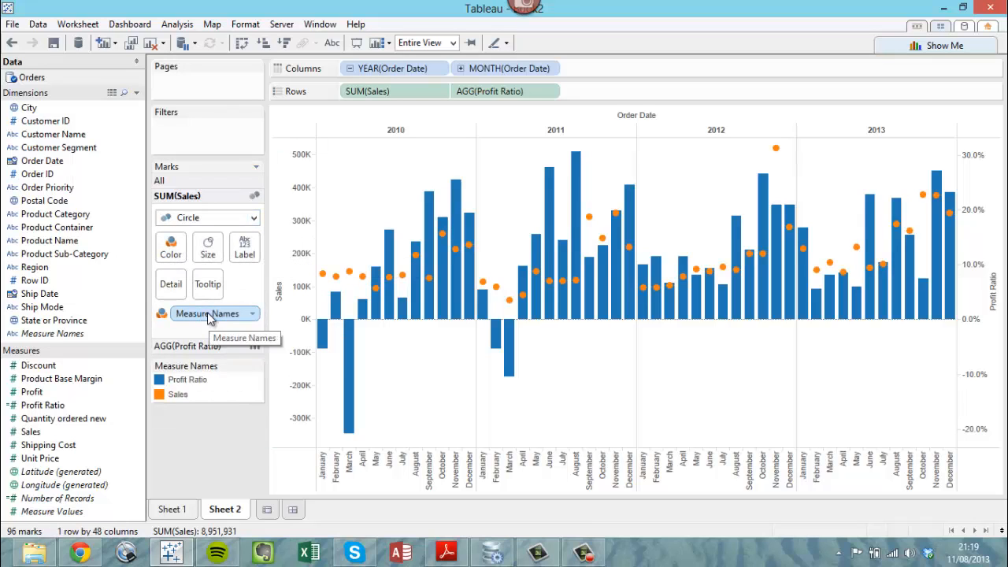
{"action": "left_click_drag", "start_coordinate": [207, 312], "coordinate": [204, 427]}
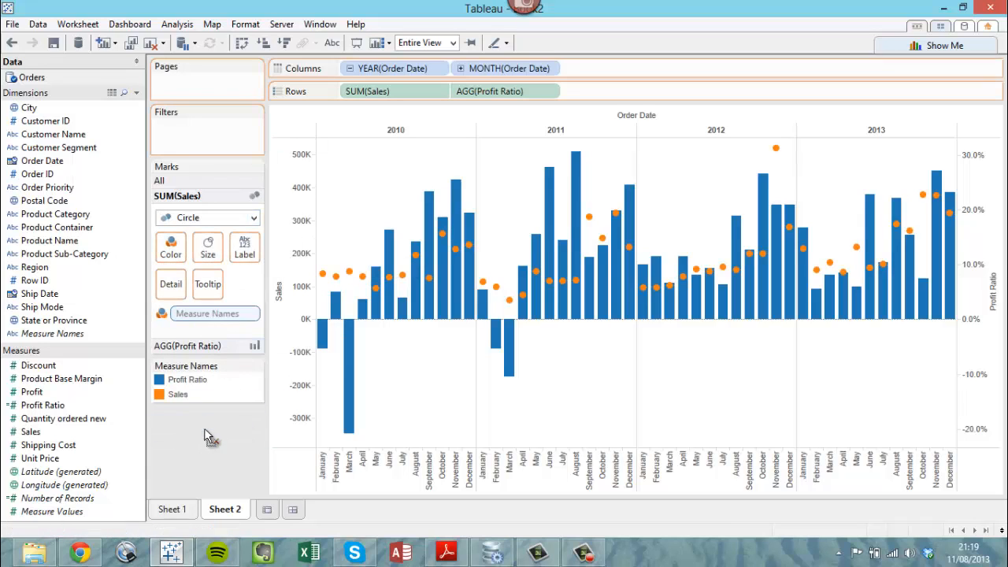
{"action": "left_click", "coordinate": [174, 249]}
{"action": "left_click", "coordinate": [181, 292]}
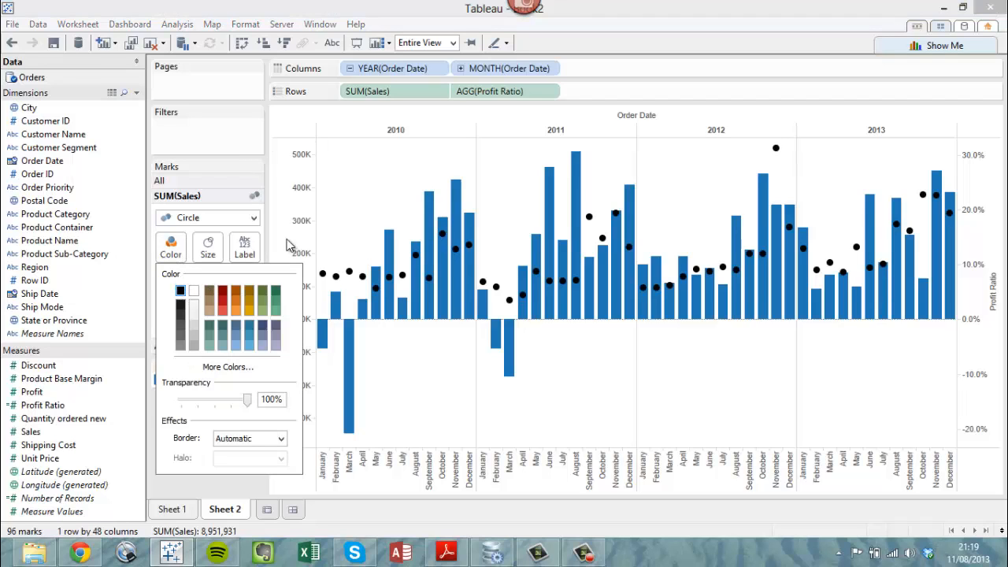
{"action": "left_click", "coordinate": [350, 212]}
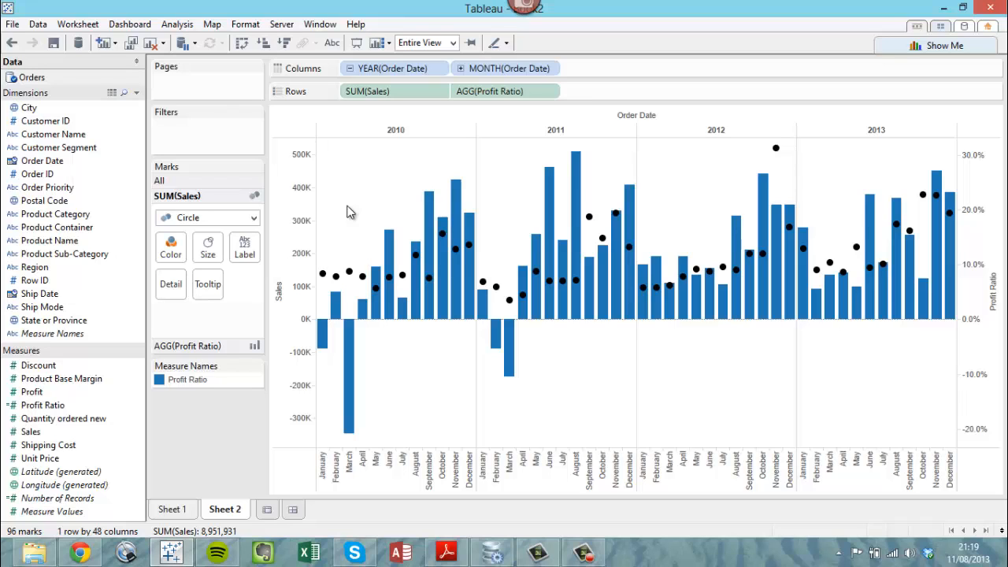
Step: Add a new worksheet and build a horizontal bar chart of Sales by Customer Segment and Region
{"action": "left_click", "coordinate": [268, 510]}
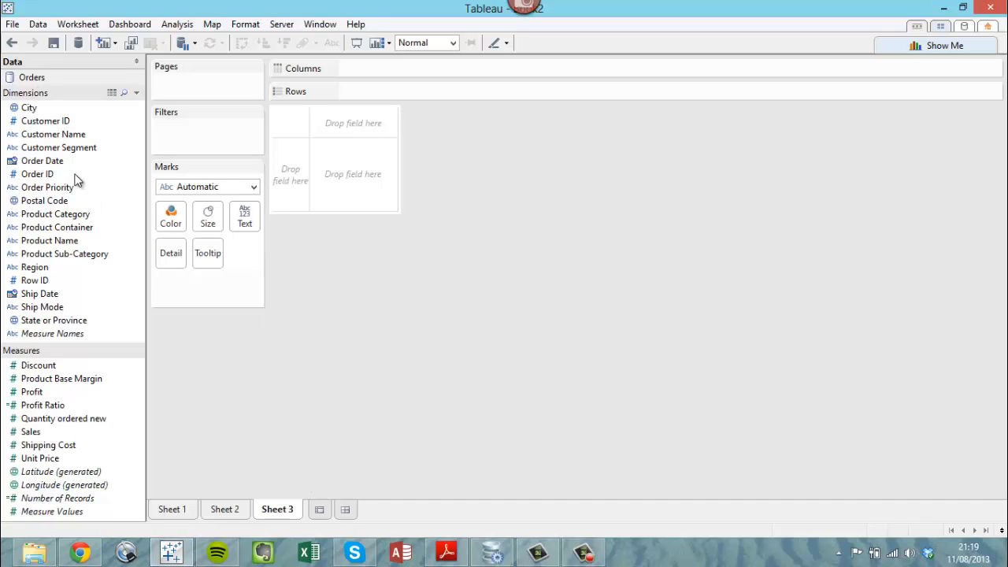
{"action": "left_click_drag", "start_coordinate": [57, 154], "coordinate": [383, 111]}
{"action": "left_click_drag", "start_coordinate": [34, 268], "coordinate": [553, 95]}
{"action": "left_click_drag", "start_coordinate": [40, 430], "coordinate": [401, 68]}
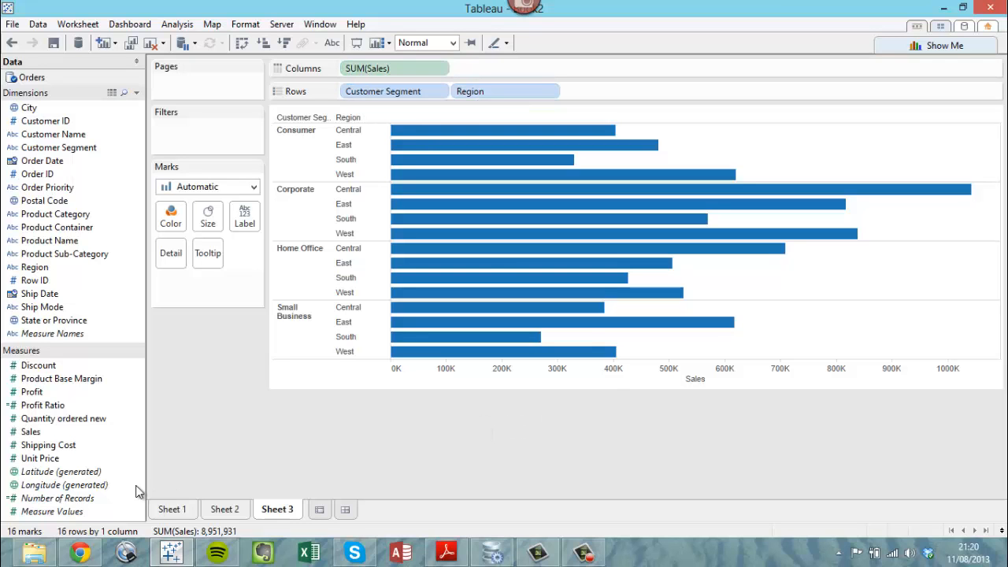
Step: Switch to File Explorer and bring the Superstore sales budgets workbook from the Video recordings folder into Tableau as a data source
{"action": "left_click", "coordinate": [31, 557]}
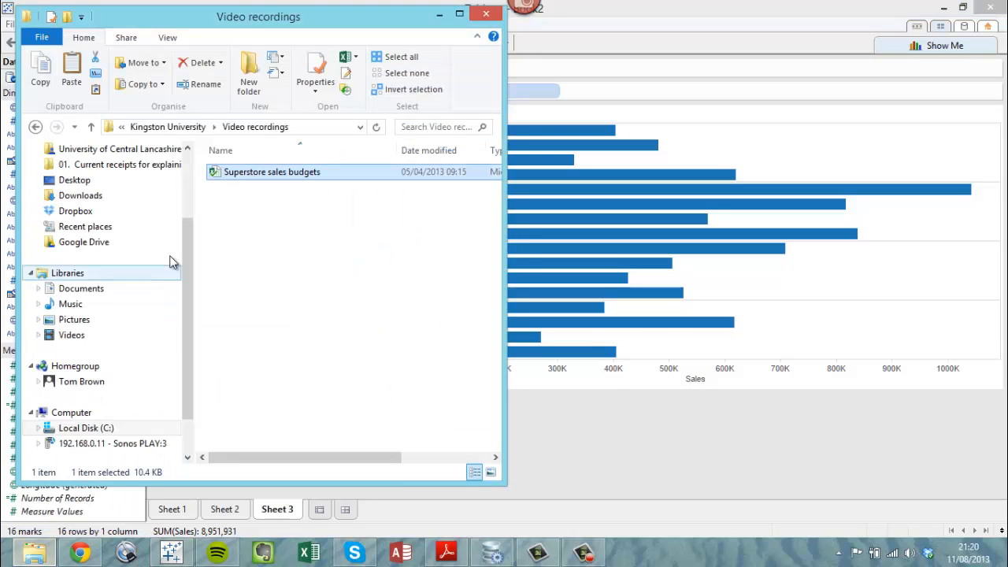
{"action": "left_click_drag", "start_coordinate": [254, 23], "coordinate": [281, 42]}
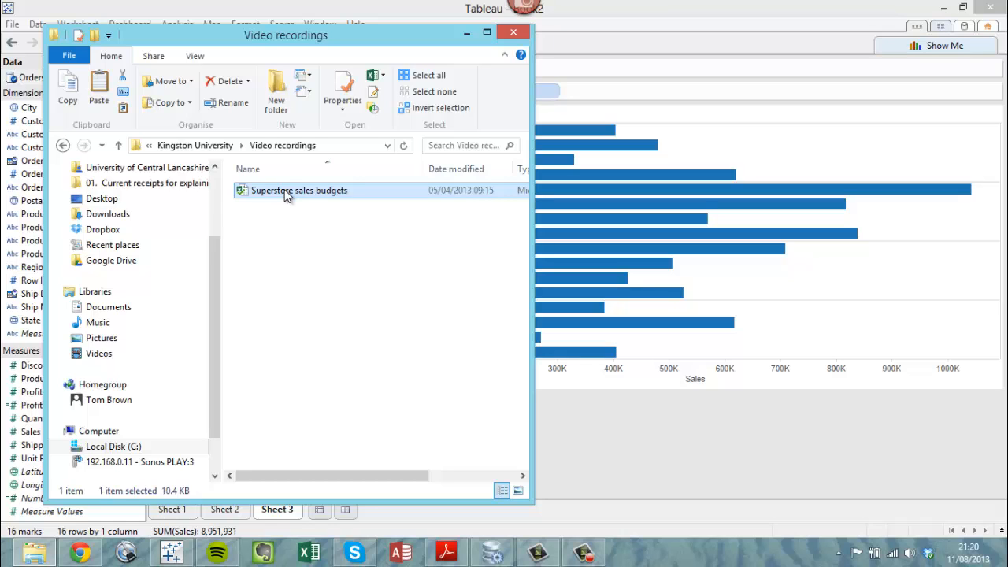
{"action": "left_click_drag", "start_coordinate": [284, 189], "coordinate": [617, 257]}
{"action": "left_click_drag", "start_coordinate": [778, 420], "coordinate": [779, 420]}
{"action": "left_click", "coordinate": [466, 34]}
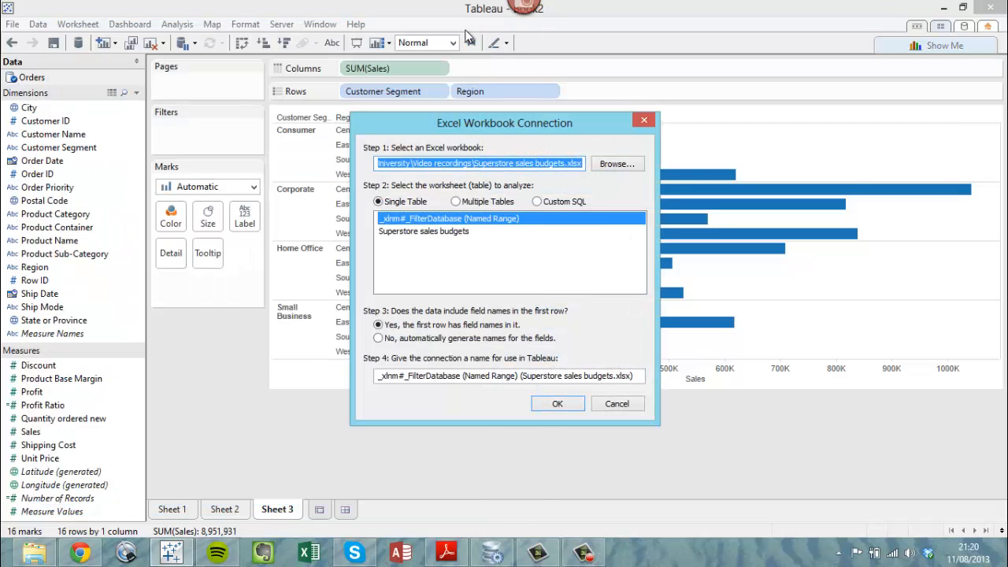
Step: Connect live to the Superstore sales budgets sheet and name the connection Budgets
{"action": "left_click", "coordinate": [412, 232]}
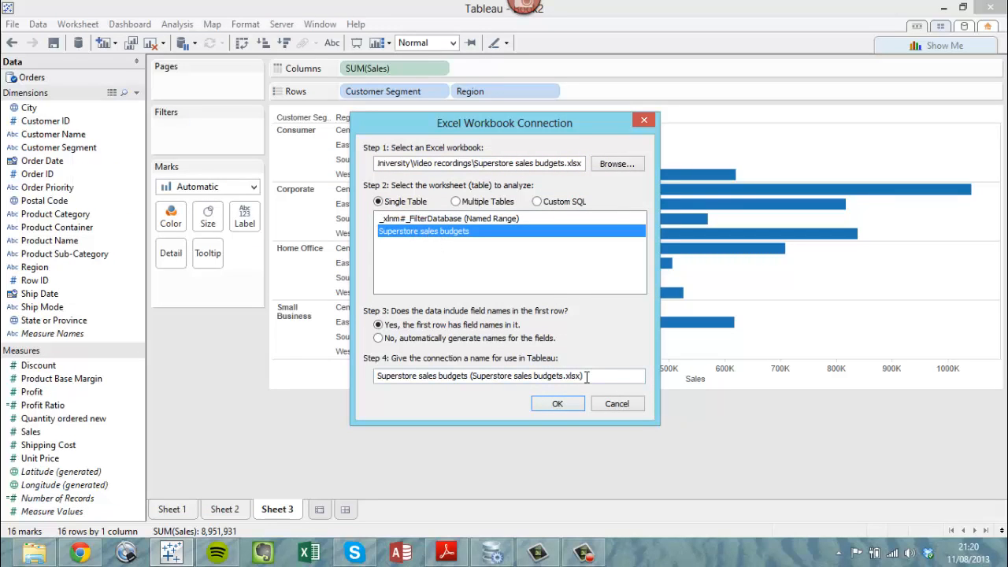
{"action": "left_click_drag", "start_coordinate": [587, 376], "coordinate": [353, 358]}
{"action": "type", "text": "Bud"}
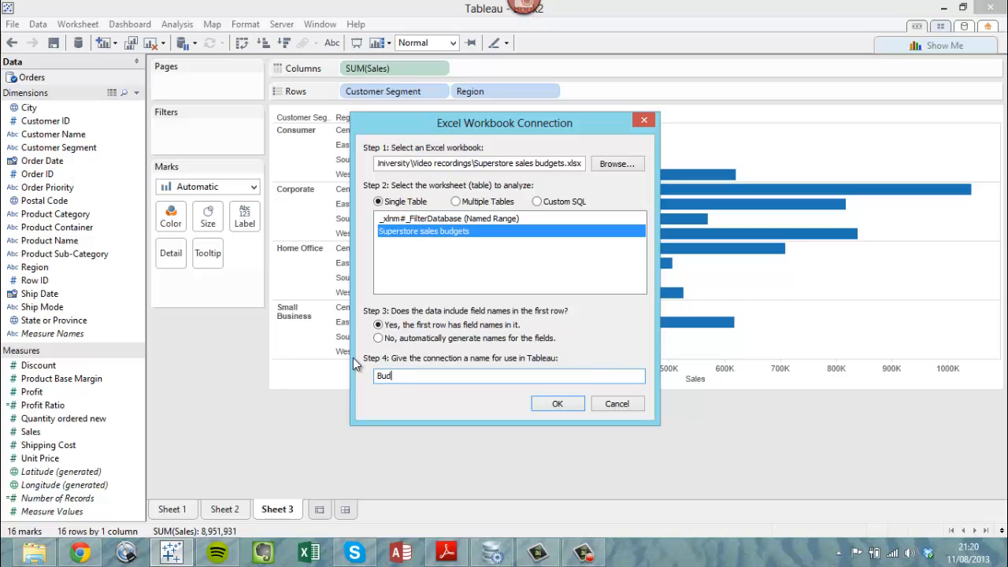
{"action": "type", "text": "gets"}
{"action": "left_click", "coordinate": [555, 405]}
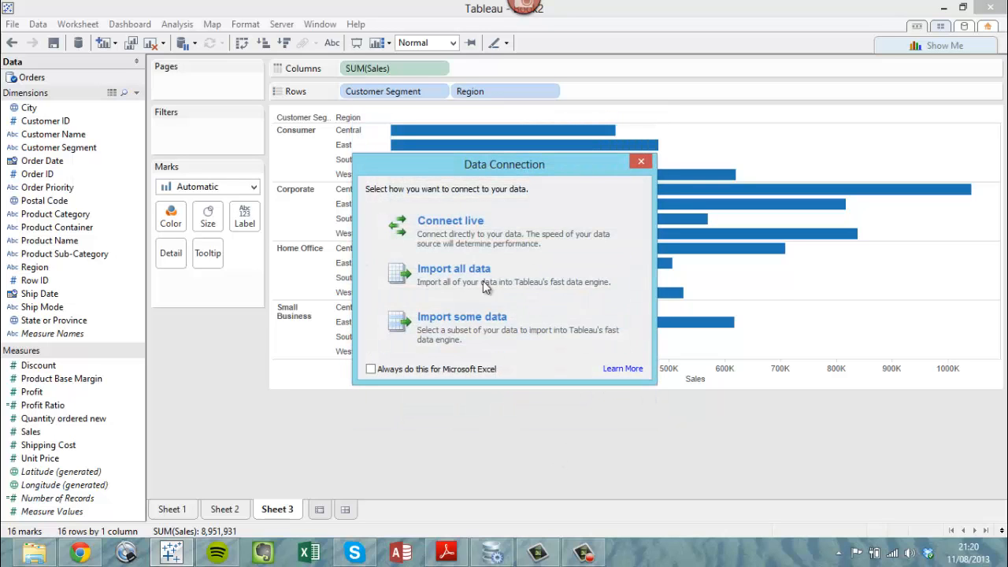
{"action": "left_click", "coordinate": [487, 239]}
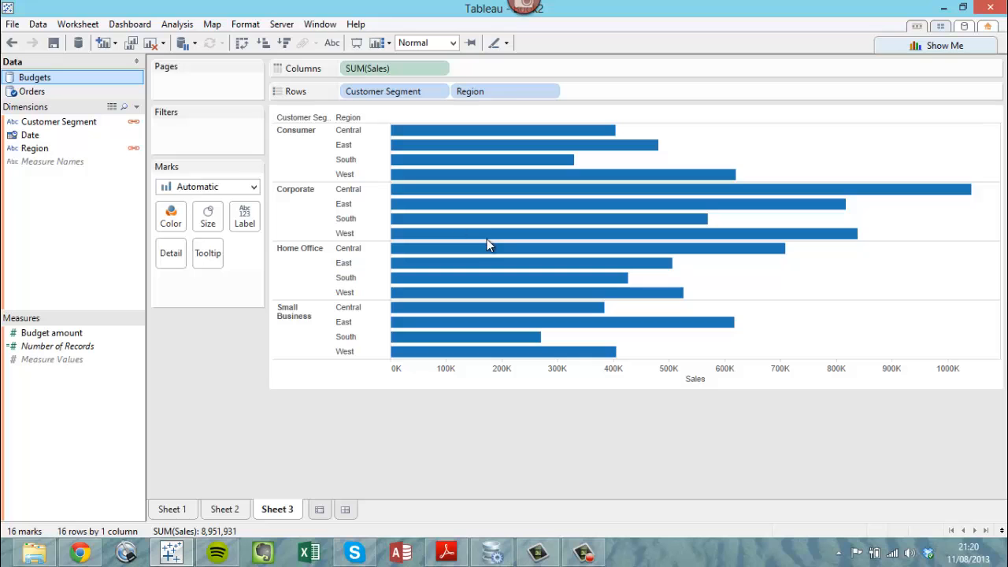
Step: Compare the fields of the Budgets and Orders data sources, finishing on Budgets
{"action": "left_click", "coordinate": [31, 91]}
{"action": "left_click", "coordinate": [30, 81]}
{"action": "left_click", "coordinate": [31, 92]}
{"action": "left_click", "coordinate": [30, 81]}
{"action": "left_click", "coordinate": [34, 94]}
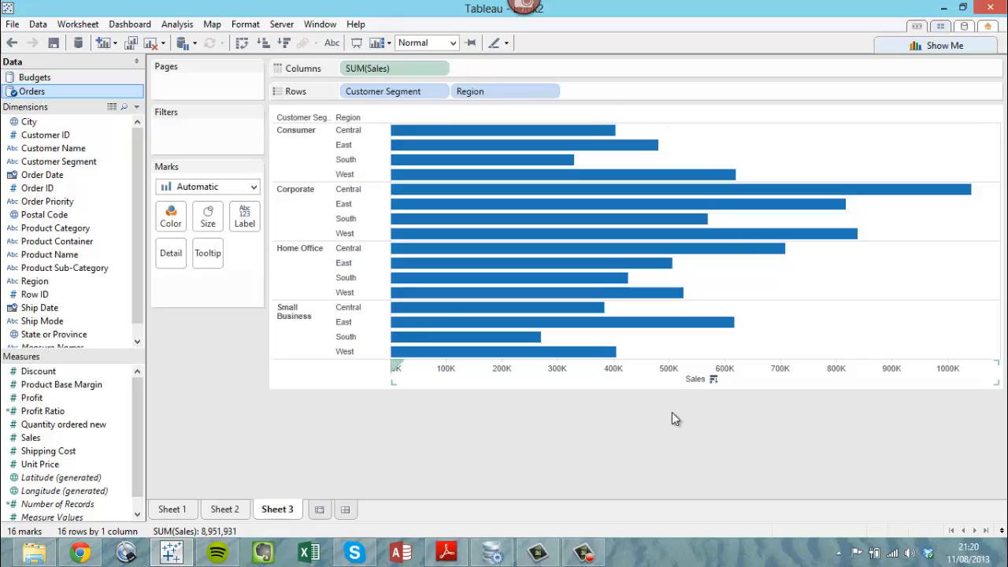
{"action": "left_click", "coordinate": [33, 79]}
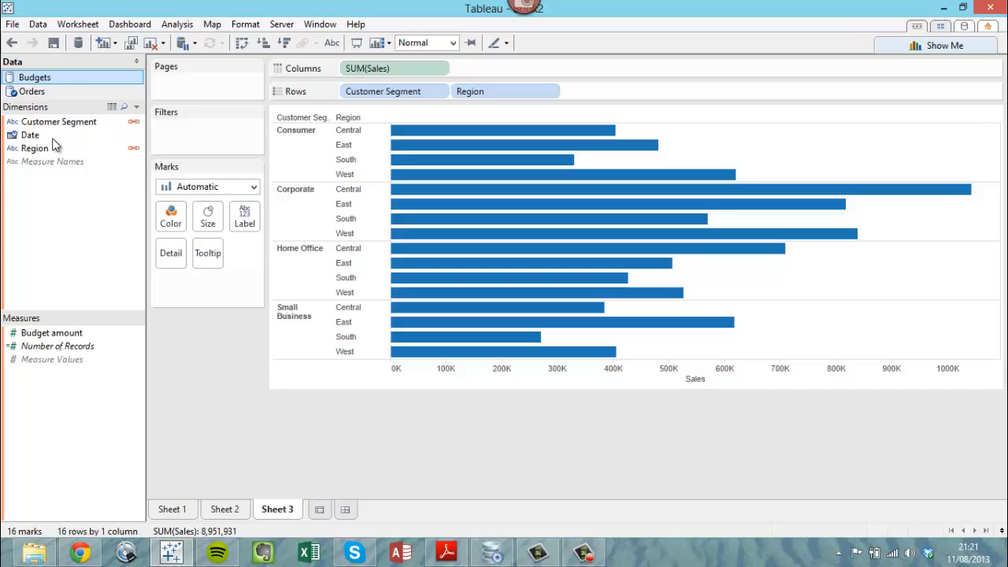
{"action": "left_click", "coordinate": [38, 24]}
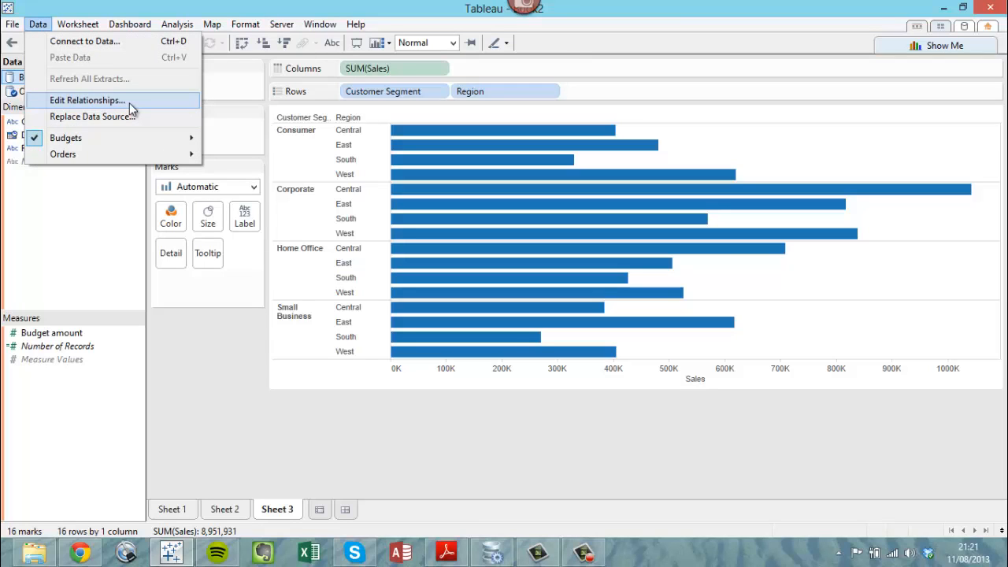
{"action": "left_click", "coordinate": [229, 427]}
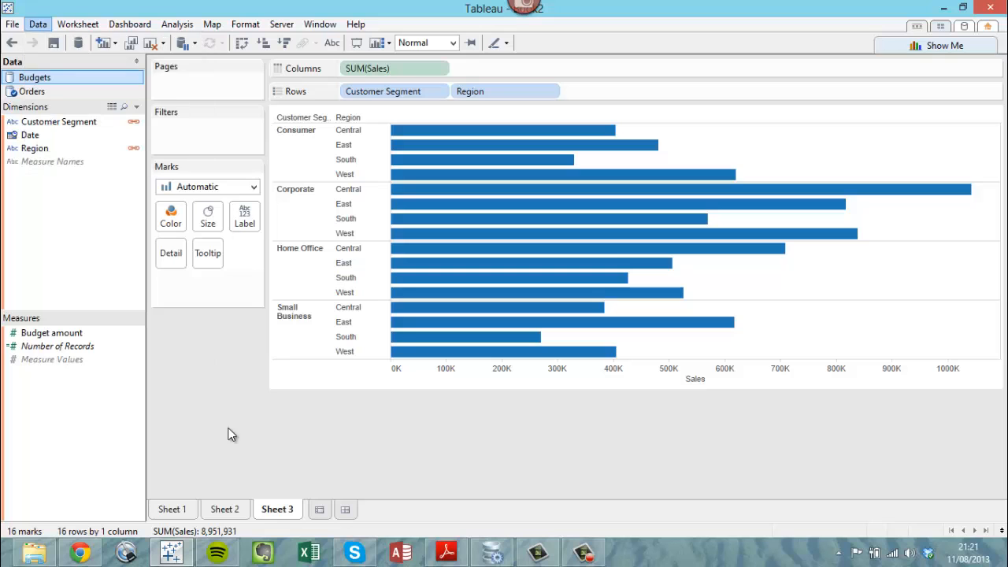
Step: Add Budget amount from the Budgets source as a dual axis against Sales and synchronize the two axes
{"action": "left_click", "coordinate": [59, 332]}
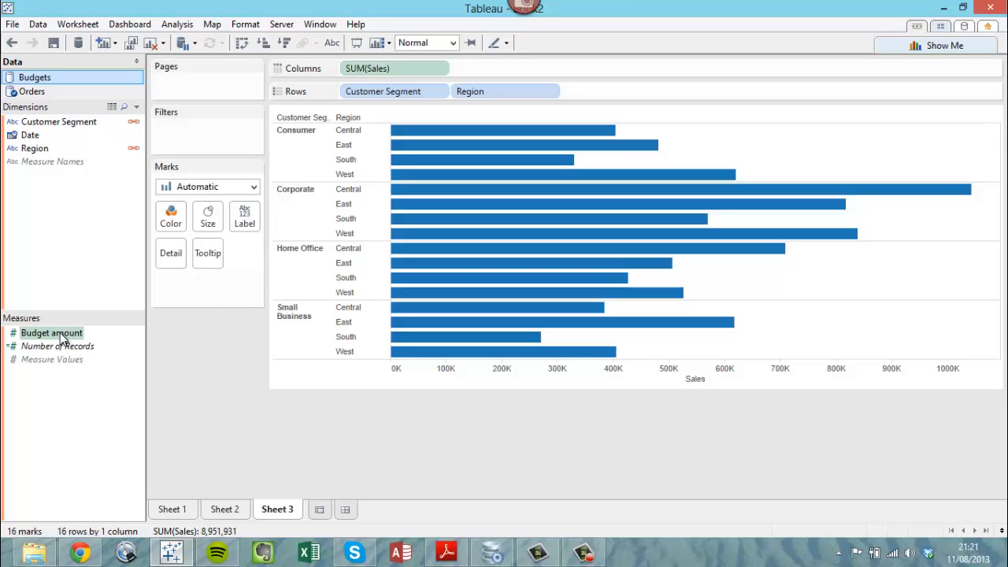
{"action": "left_click_drag", "start_coordinate": [63, 338], "coordinate": [653, 128]}
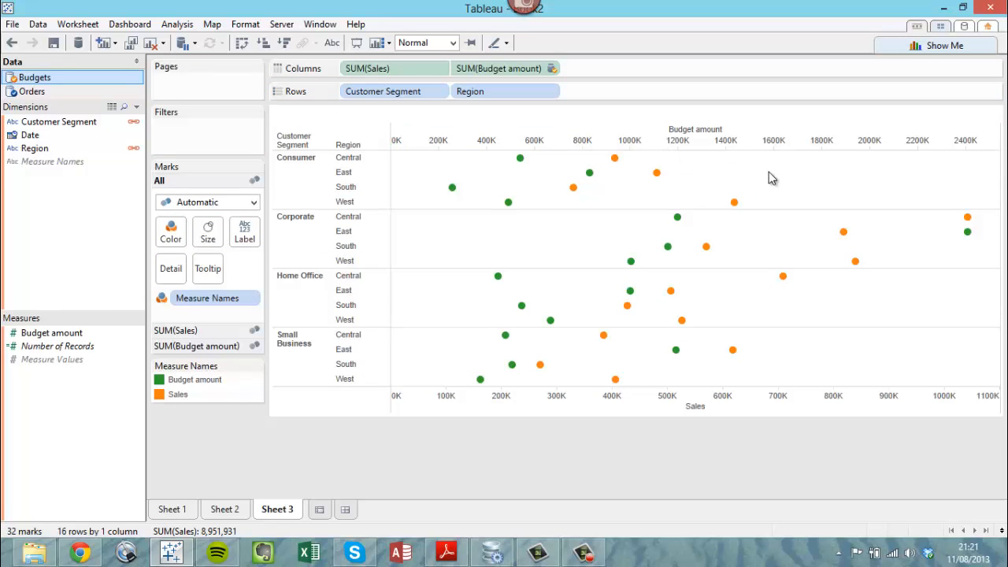
{"action": "right_click", "coordinate": [760, 146]}
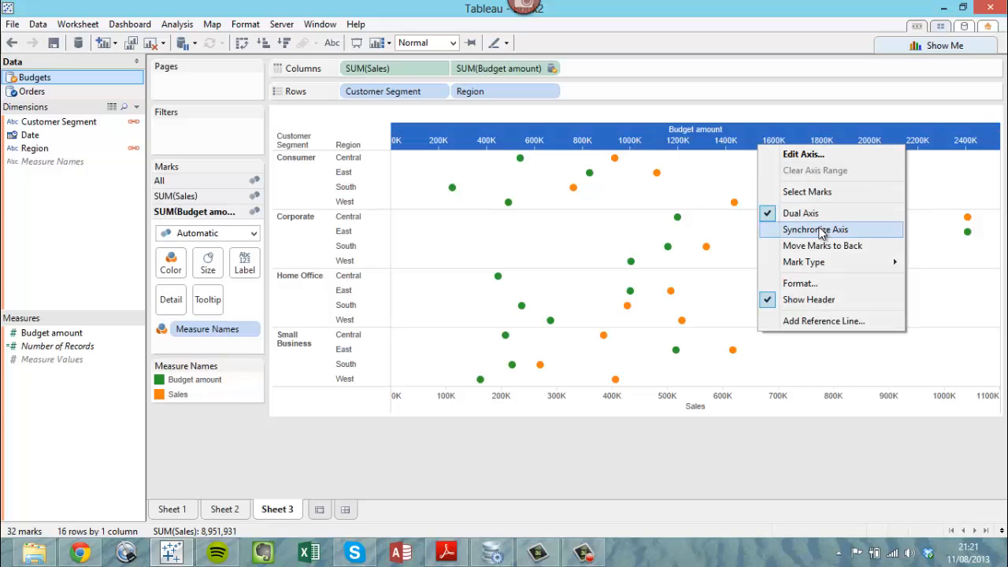
{"action": "left_click", "coordinate": [815, 229]}
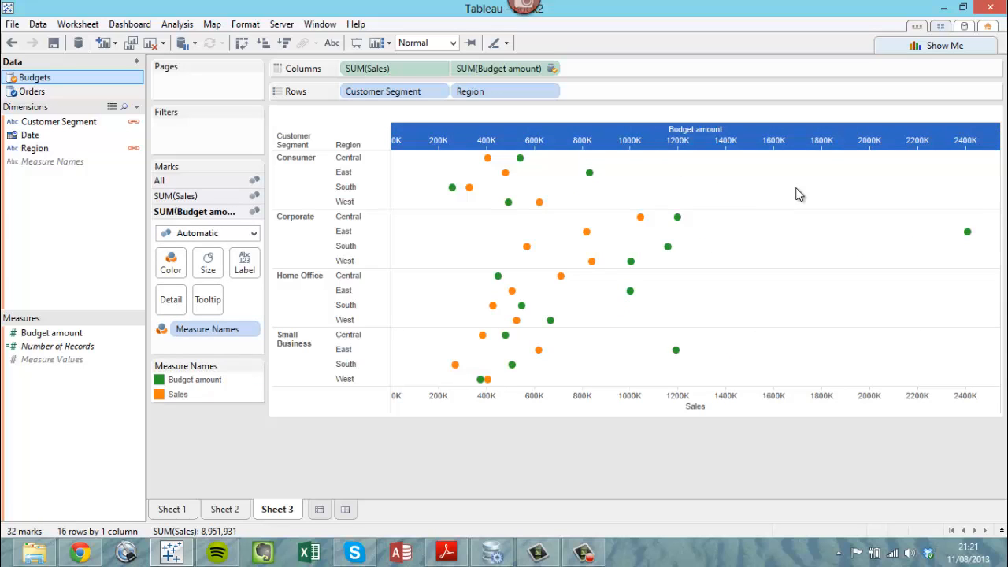
{"action": "left_click", "coordinate": [795, 192]}
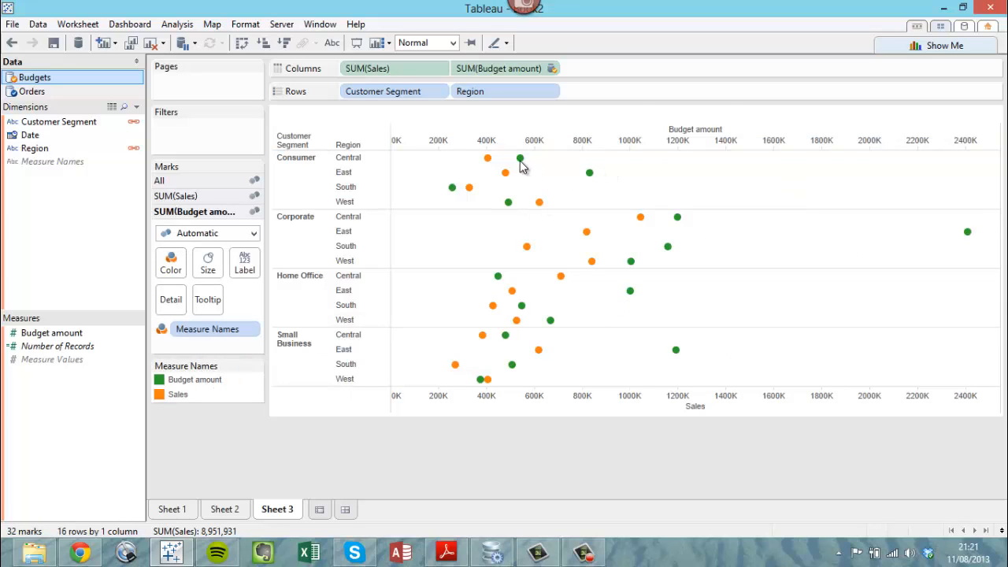
Step: Fit the chart to Entire View and remove the Measure Names colouring from all marks
{"action": "mouse_move", "coordinate": [488, 161]}
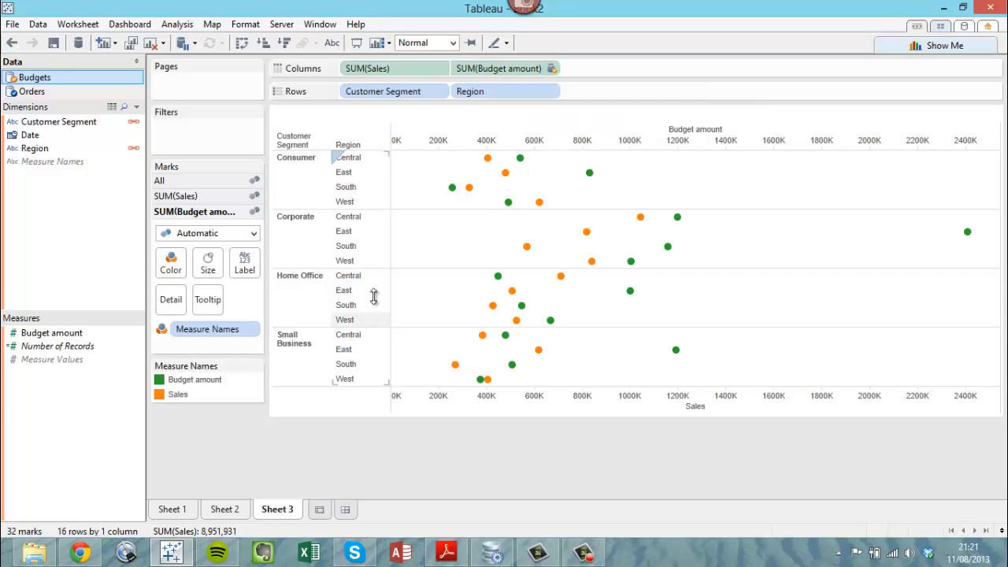
{"action": "left_click", "coordinate": [451, 42]}
{"action": "left_click", "coordinate": [421, 92]}
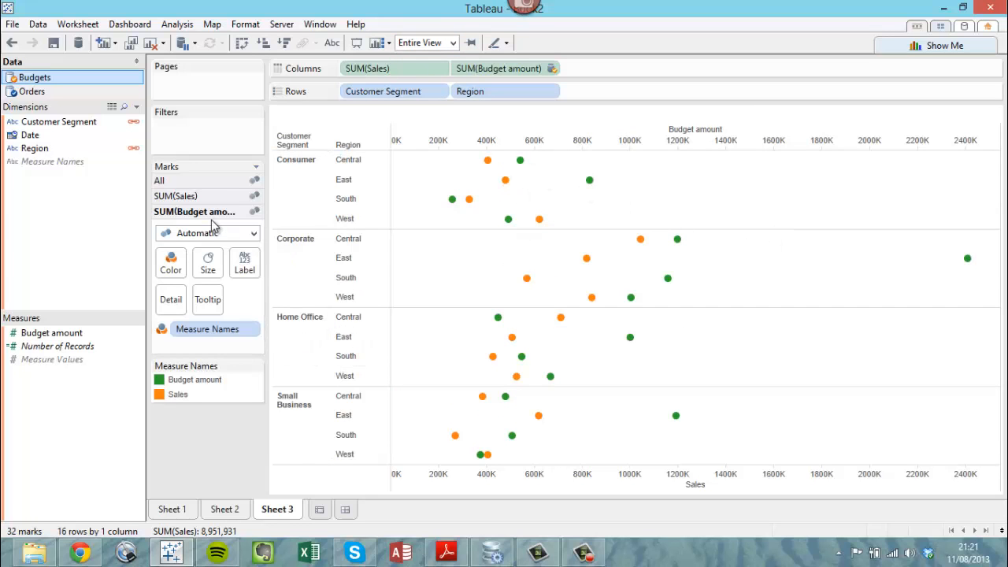
{"action": "left_click", "coordinate": [192, 182]}
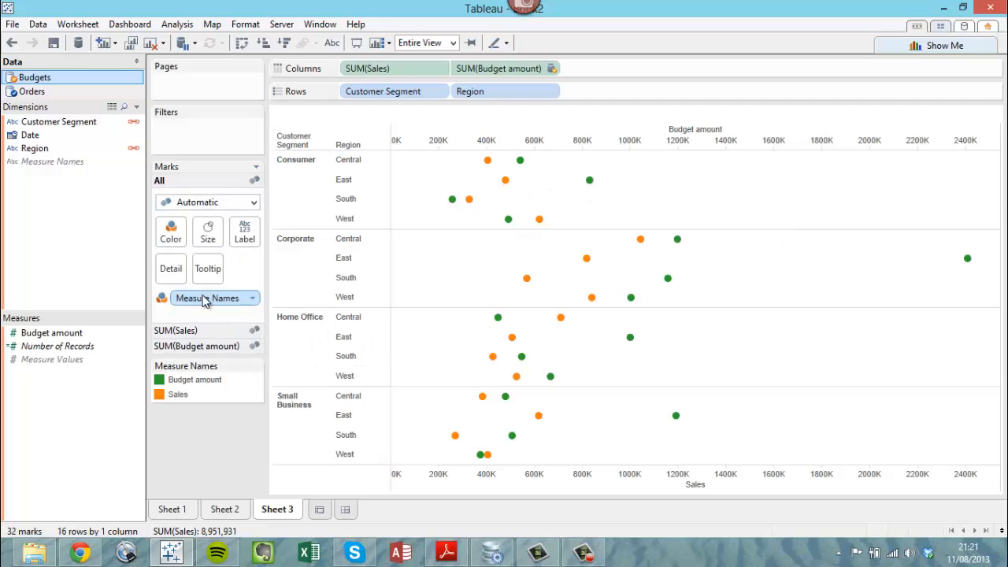
{"action": "left_click_drag", "start_coordinate": [205, 299], "coordinate": [193, 462]}
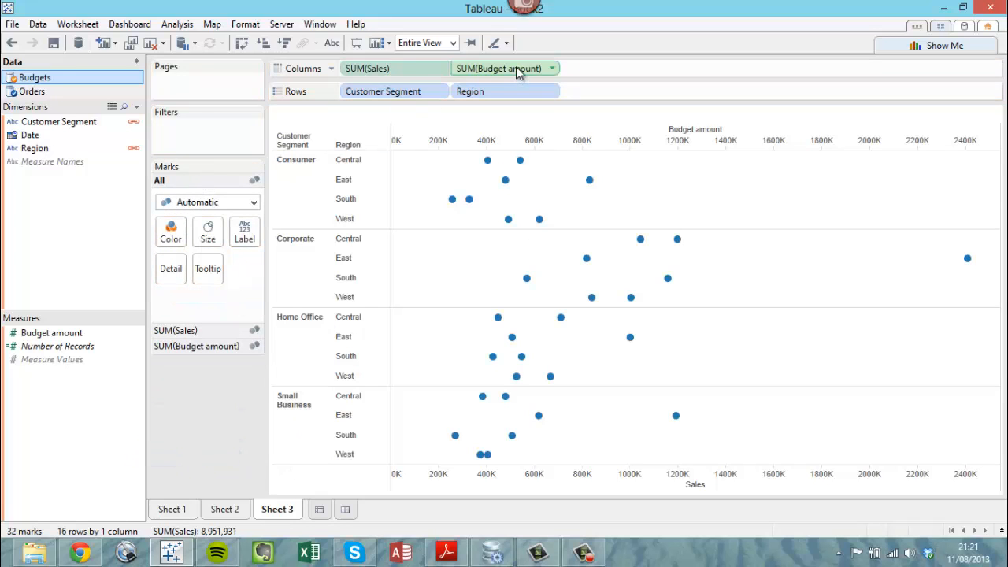
Step: Show the Budget amount marks as bars with a light grey fill and a darker grey border
{"action": "left_click", "coordinate": [517, 69]}
{"action": "left_click", "coordinate": [252, 233]}
{"action": "left_click", "coordinate": [218, 265]}
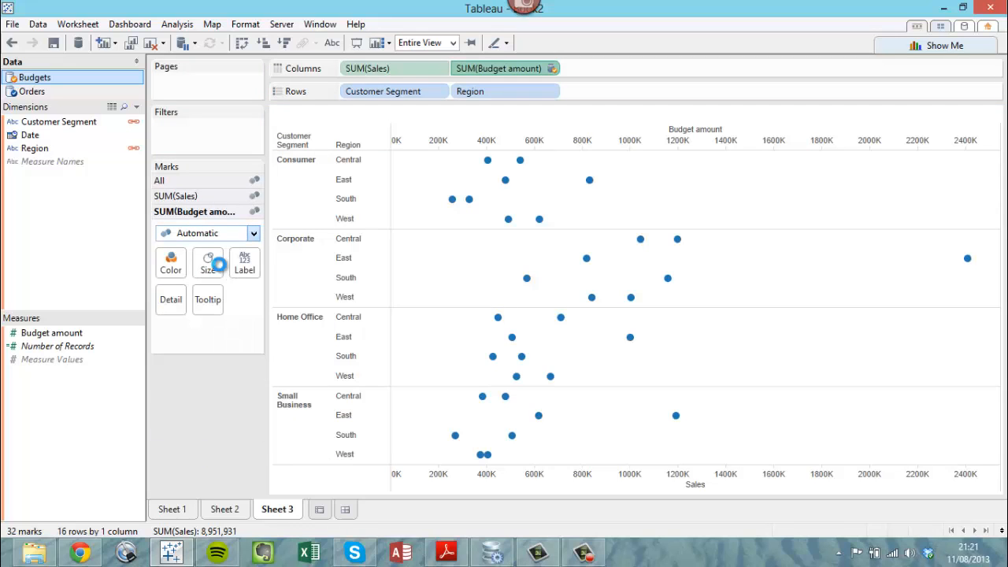
{"action": "left_click", "coordinate": [171, 264]}
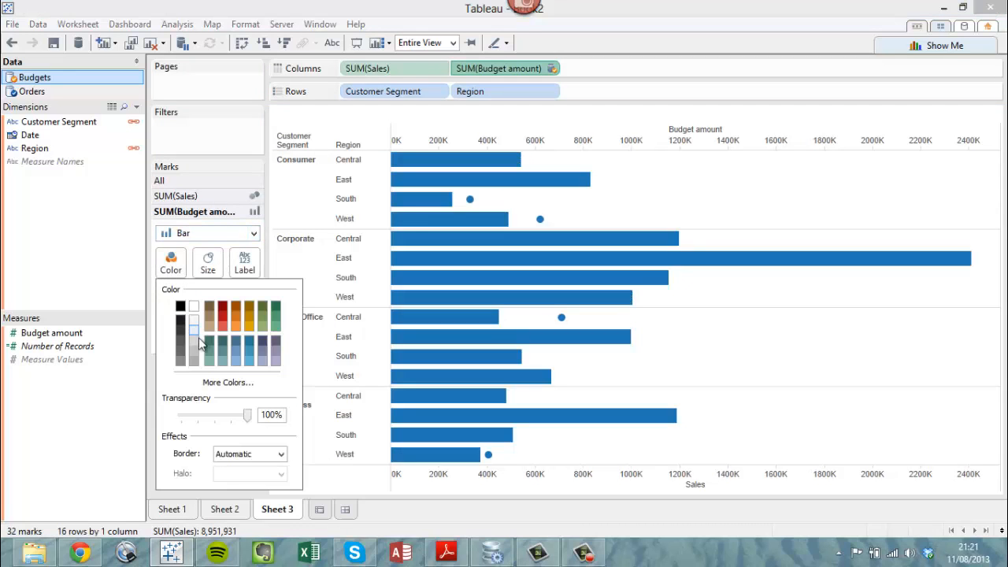
{"action": "left_click", "coordinate": [196, 344]}
{"action": "left_click", "coordinate": [234, 458]}
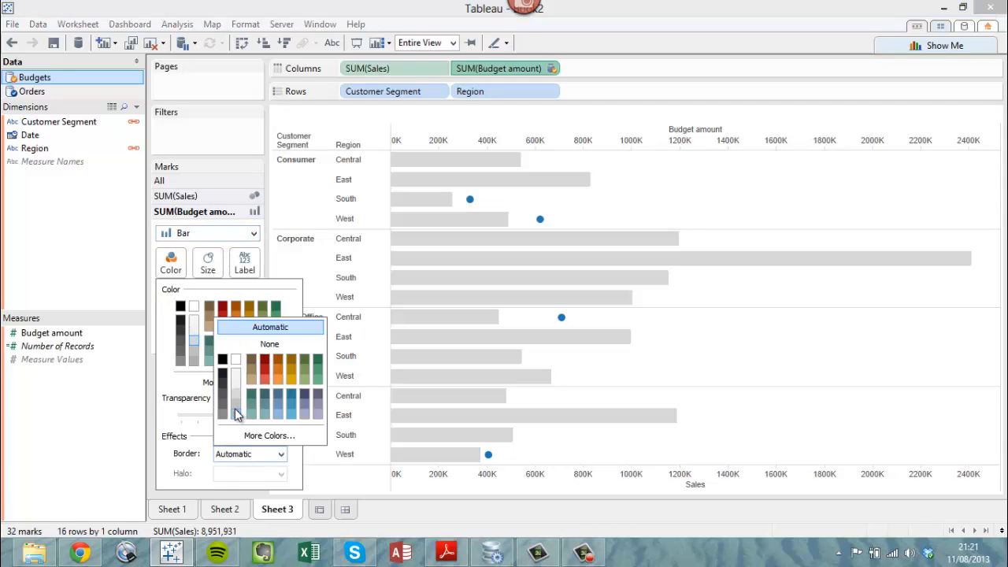
{"action": "left_click", "coordinate": [237, 415]}
{"action": "left_click", "coordinate": [643, 184]}
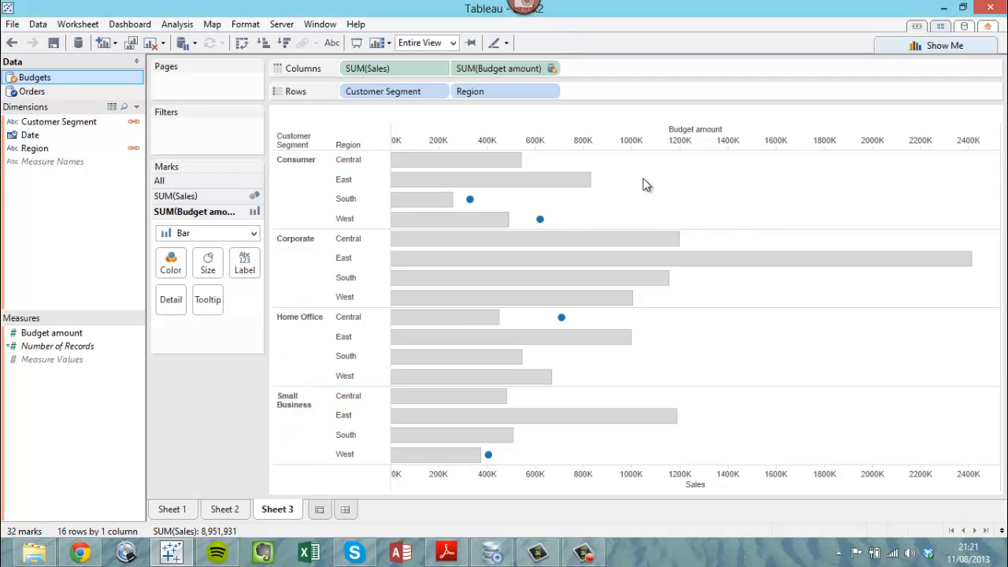
Step: Change the Sales marks to bars and make them narrower than the budget bars
{"action": "left_click", "coordinate": [406, 74]}
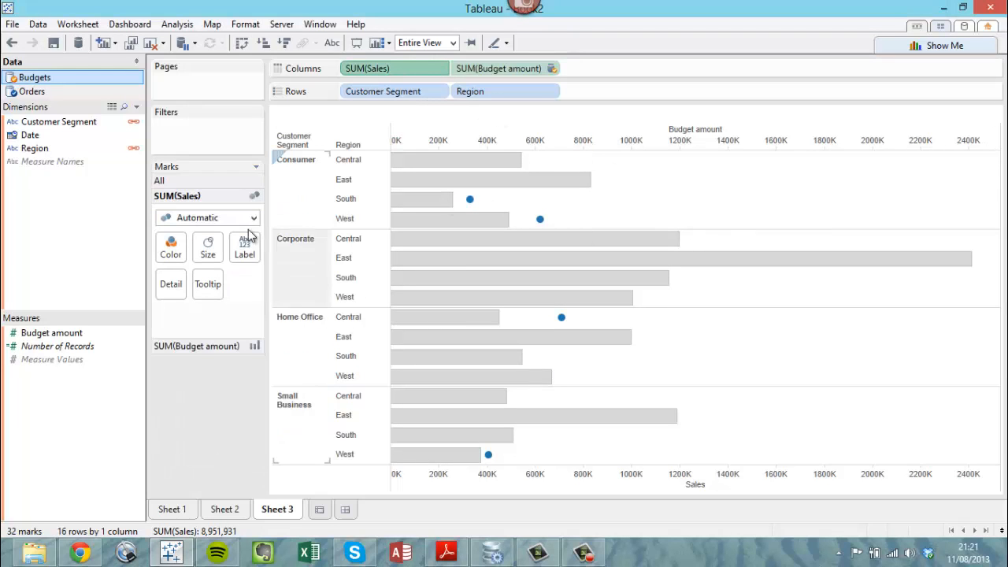
{"action": "left_click", "coordinate": [211, 222]}
{"action": "left_click", "coordinate": [187, 249]}
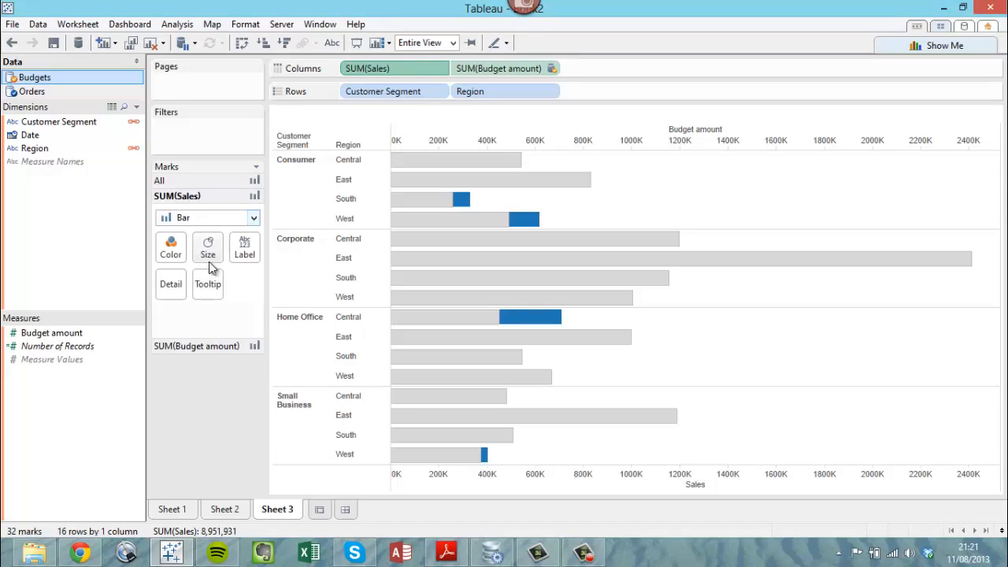
{"action": "left_click", "coordinate": [210, 258]}
{"action": "left_click_drag", "start_coordinate": [265, 283], "coordinate": [235, 283]}
Step: Move the Sales marks in front of the Budget amount bars
{"action": "right_click", "coordinate": [681, 483]}
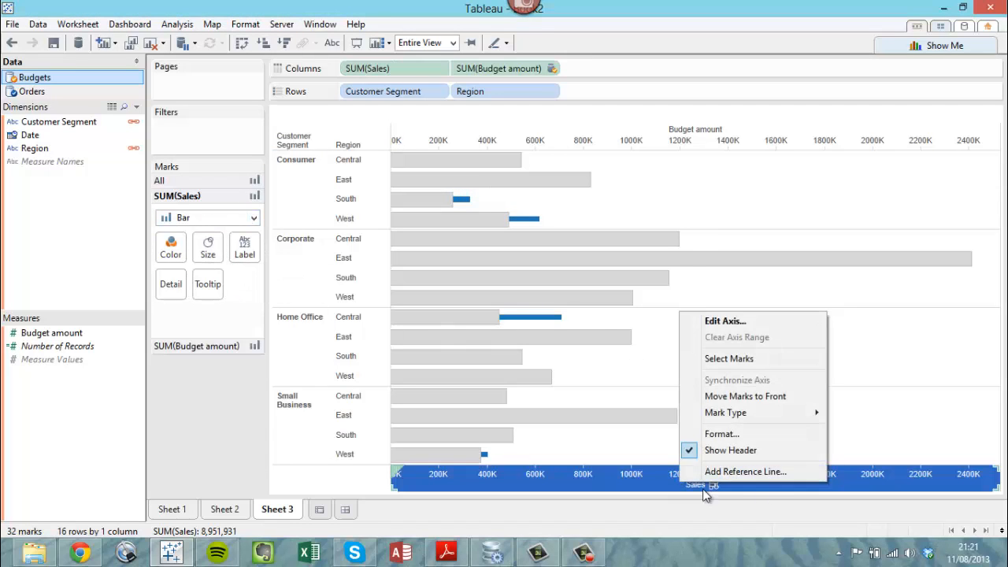
{"action": "left_click", "coordinate": [752, 396]}
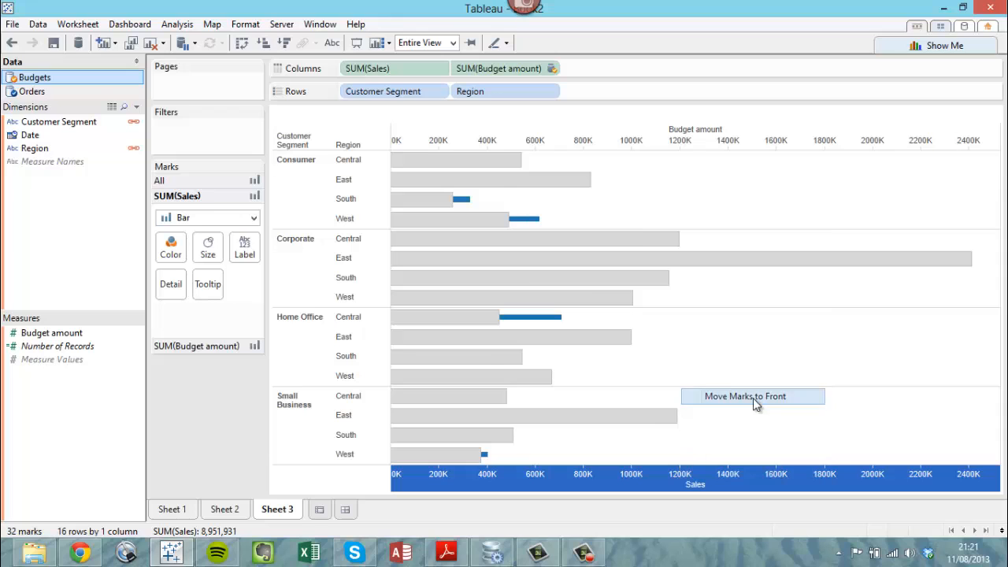
{"action": "left_click", "coordinate": [740, 206]}
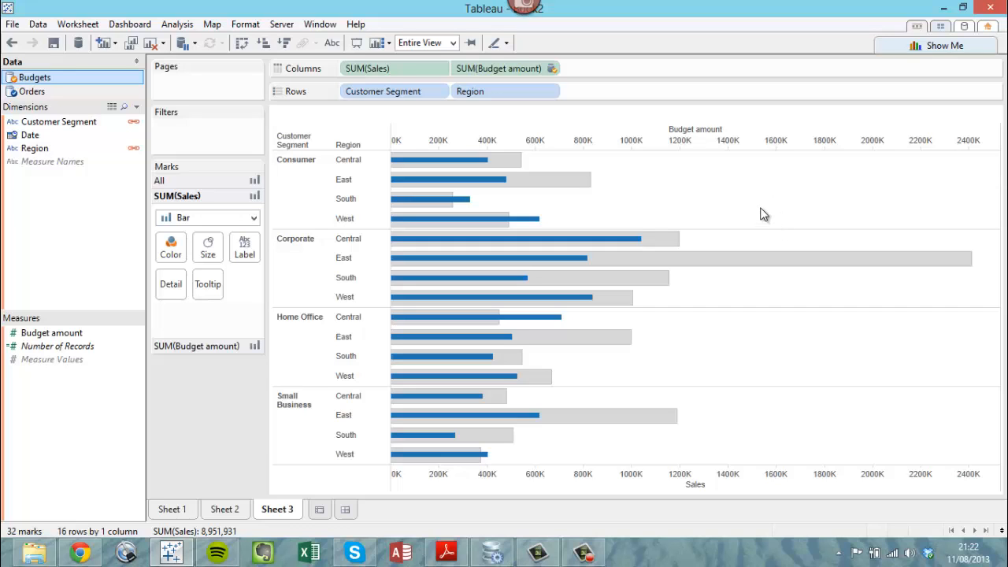
{"action": "left_click", "coordinate": [584, 552]}
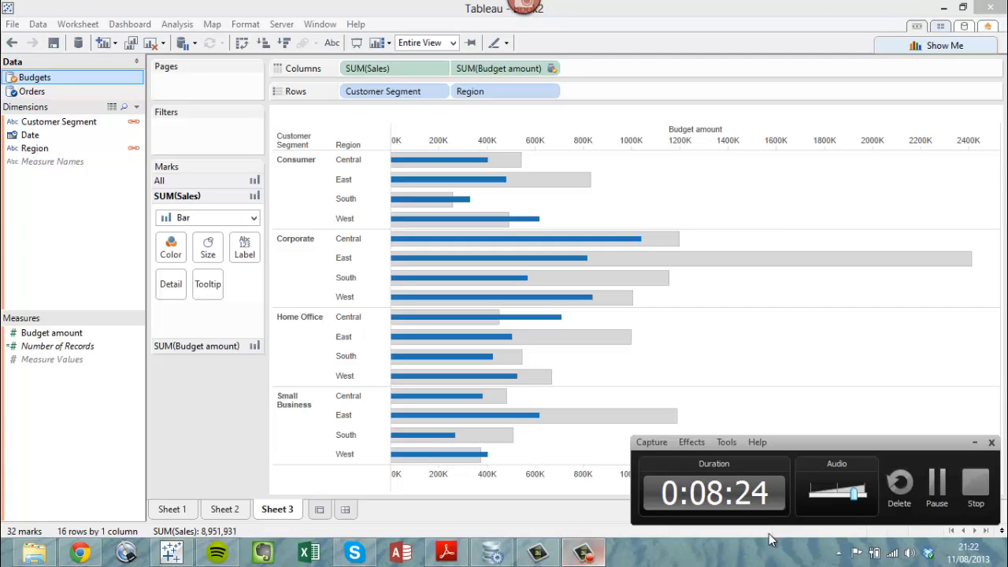